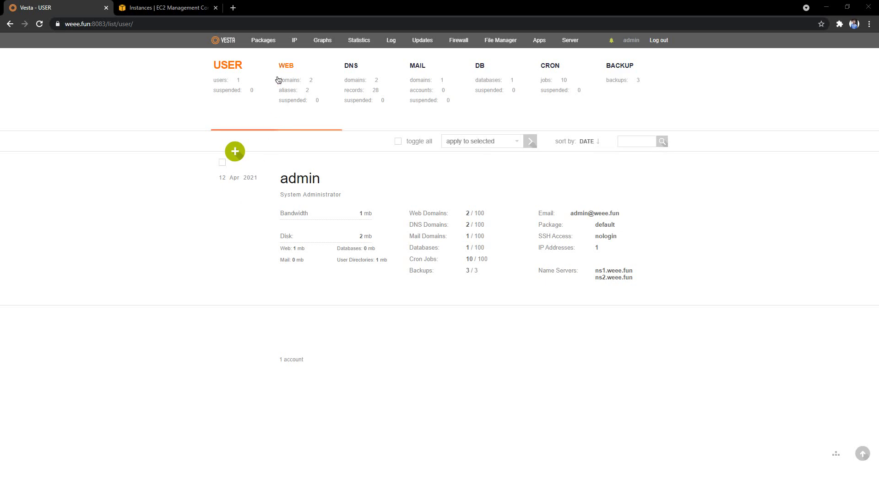
Review the existing hosting packages list and open a new Add Package form.
click(265, 46)
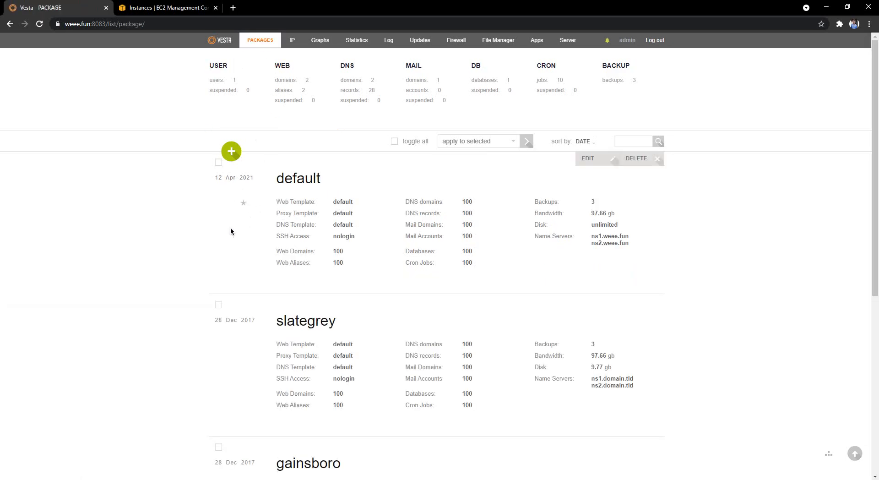
scroll(304, 295, down, 7)
scroll(305, 295, up, 7)
scroll(304, 296, down, 4)
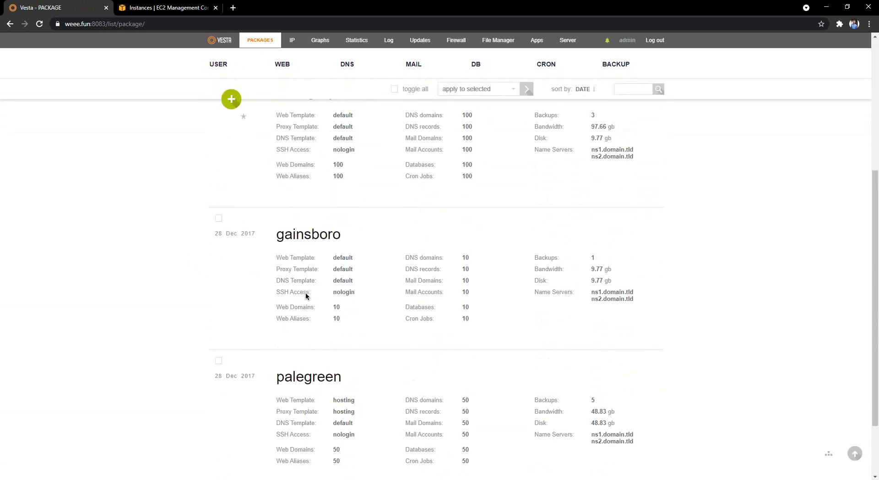
scroll(304, 296, up, 4)
click(237, 158)
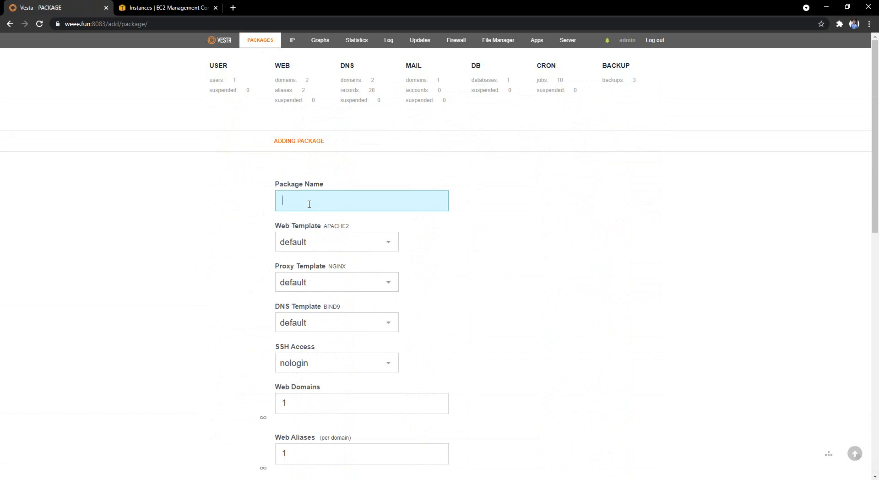
Name the package youtube_package and choose the hosting web and proxy templates.
text(youtube_package)
click(351, 243)
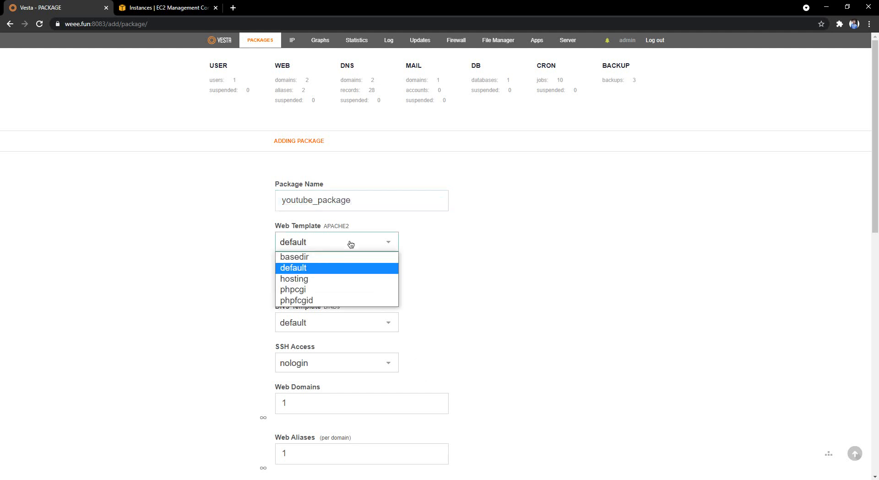
click(317, 277)
scroll(339, 285, down, 1)
click(326, 237)
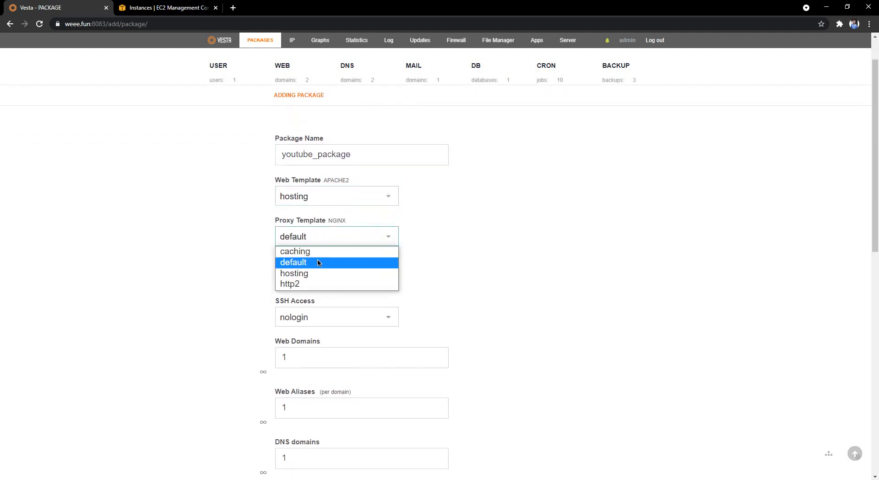
click(315, 273)
Keep the default DNS template and nologin SSH access, and select the Web Domains limit for editing.
click(315, 277)
click(311, 277)
scroll(311, 273, down, 2)
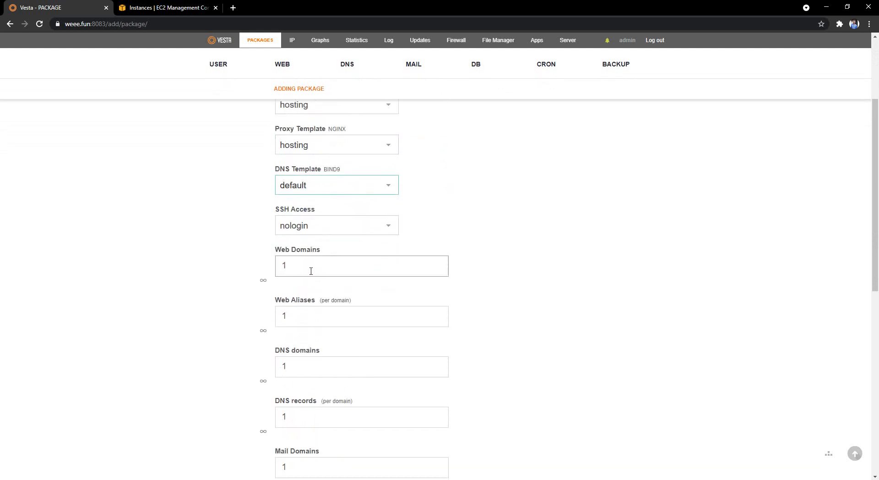
click(319, 227)
click(304, 263)
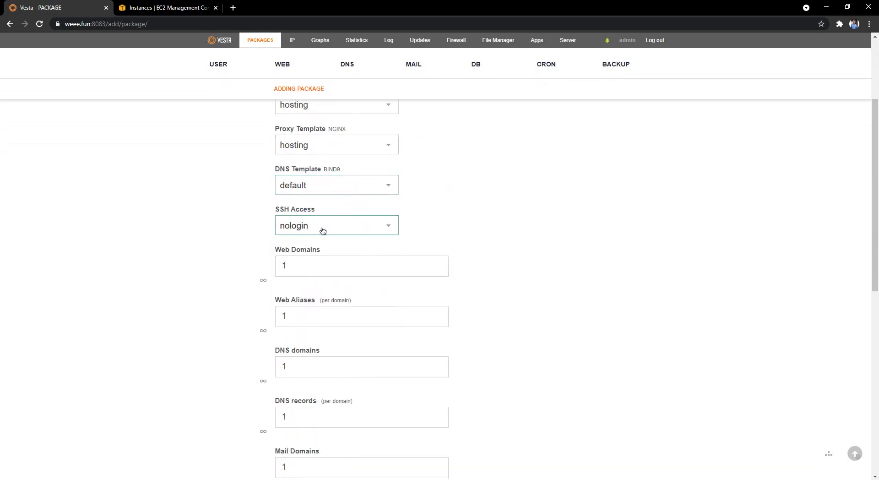
double_click(305, 265)
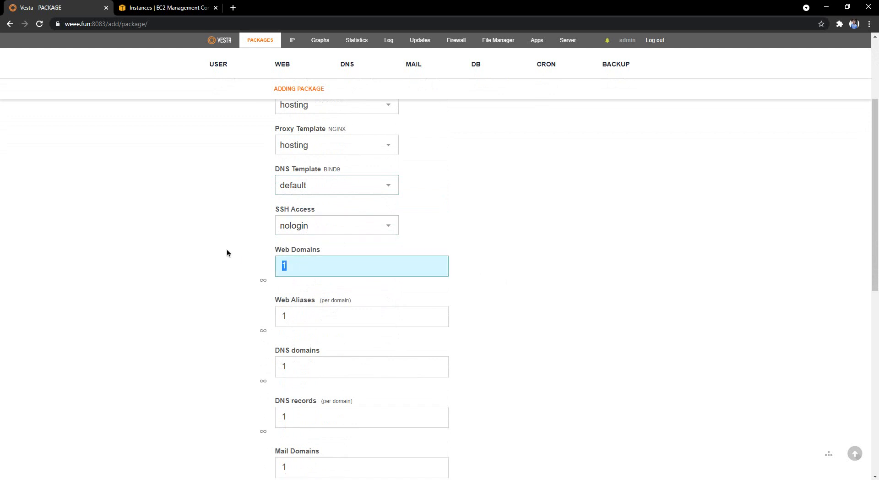
click(264, 281)
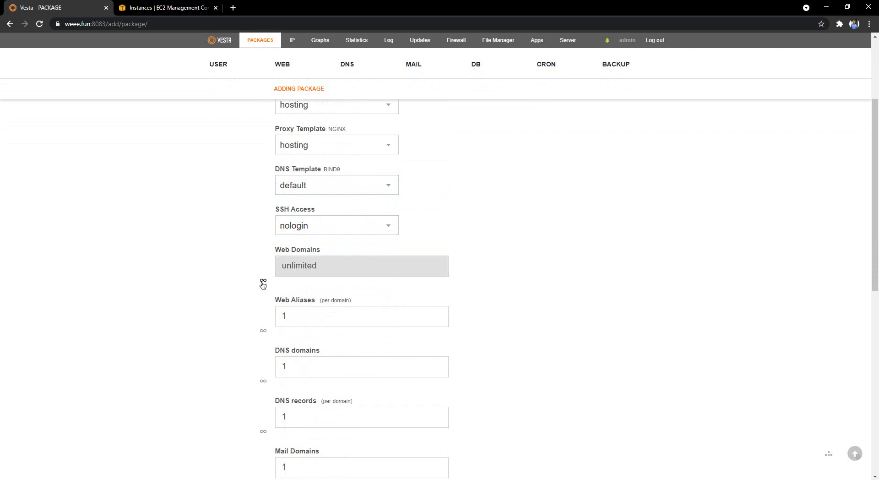
click(263, 280)
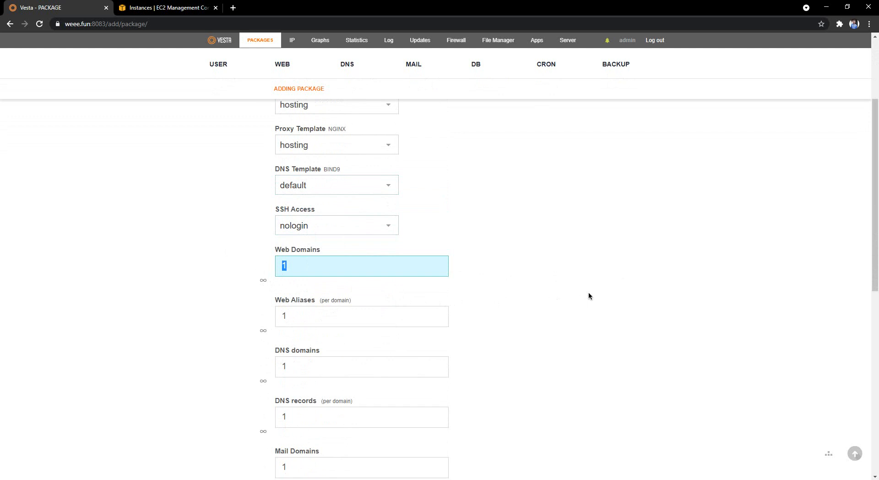
Set Web Domains, Web Aliases, DNS domains and DNS records limits to 5 each.
text(5)
scroll(580, 293, up, 3)
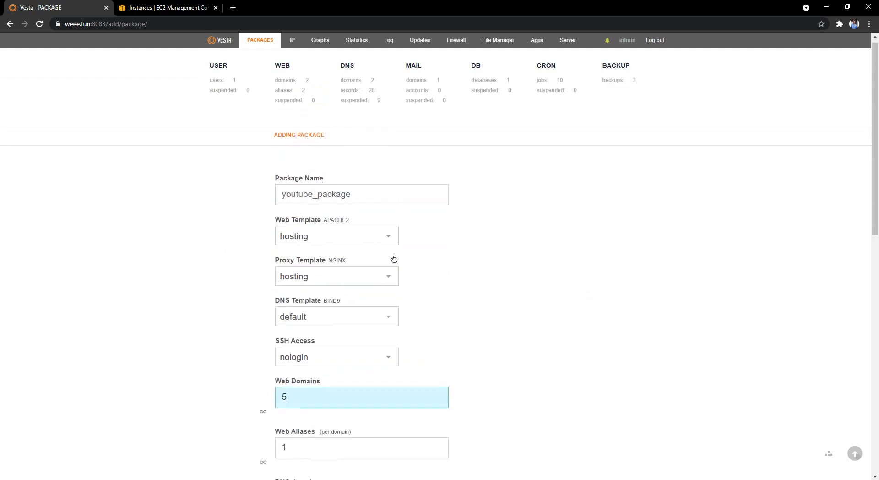
scroll(394, 259, down, 3)
double_click(285, 316)
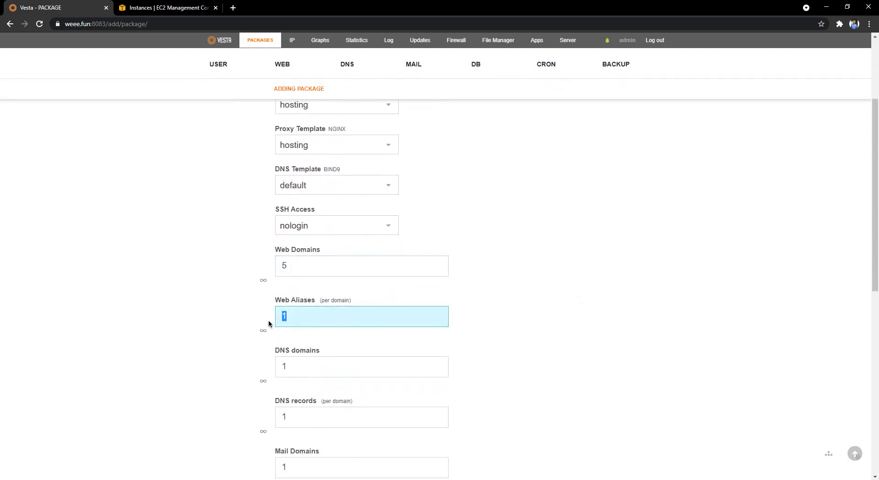
text(5)
scroll(356, 337, down, 2)
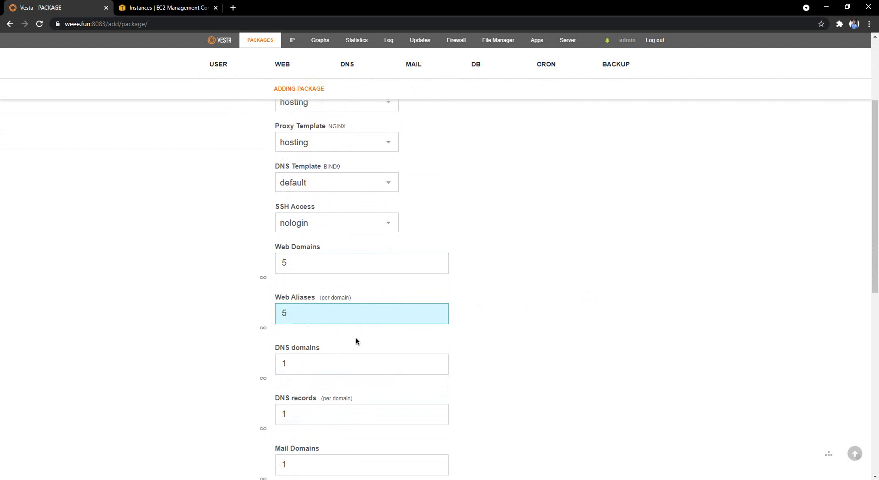
key(Tab)
text(5)
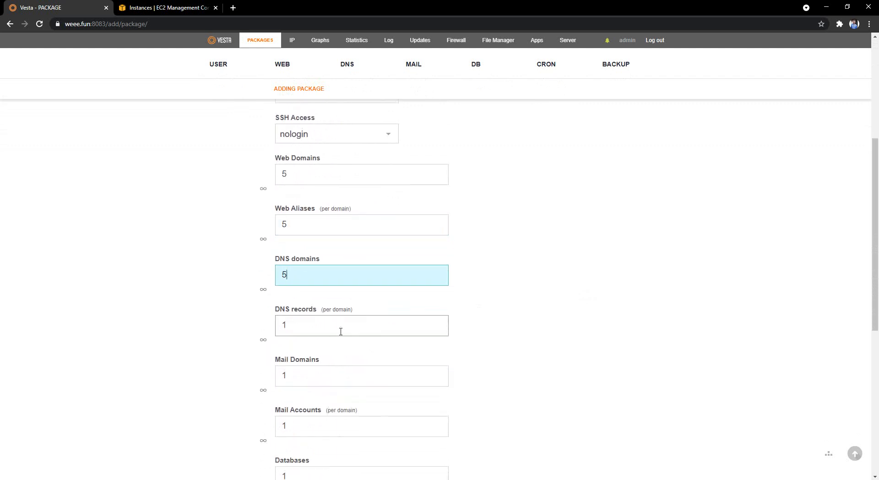
key(Tab)
text(5)
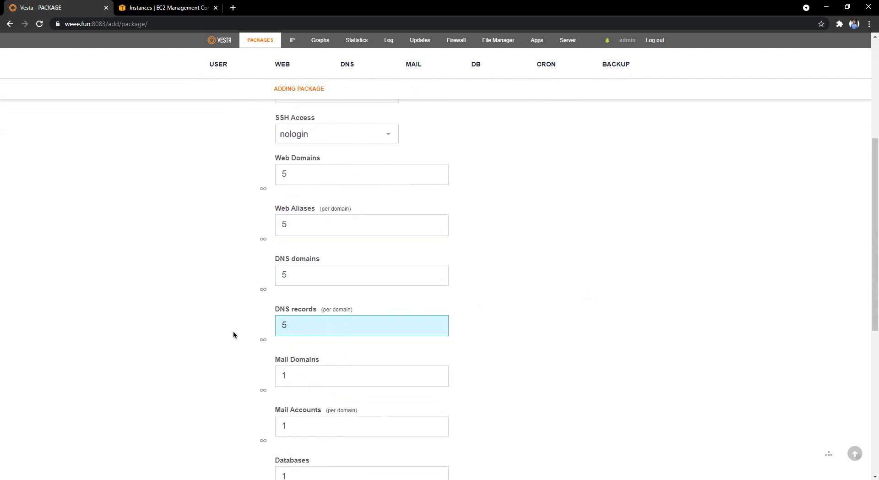
Make Mail Domains, Mail Accounts and Databases unlimited, and set Cron Jobs to 5.
scroll(233, 330, down, 2)
double_click(287, 284)
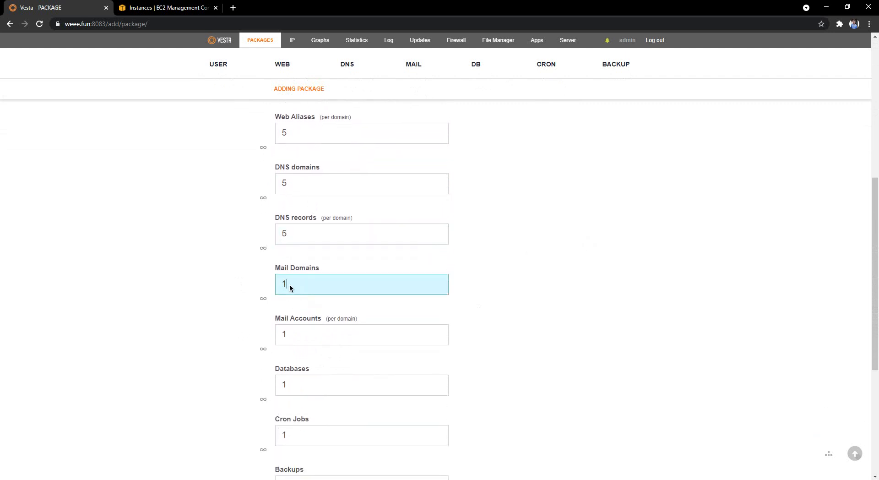
click(263, 298)
click(263, 348)
scroll(261, 351, down, 2)
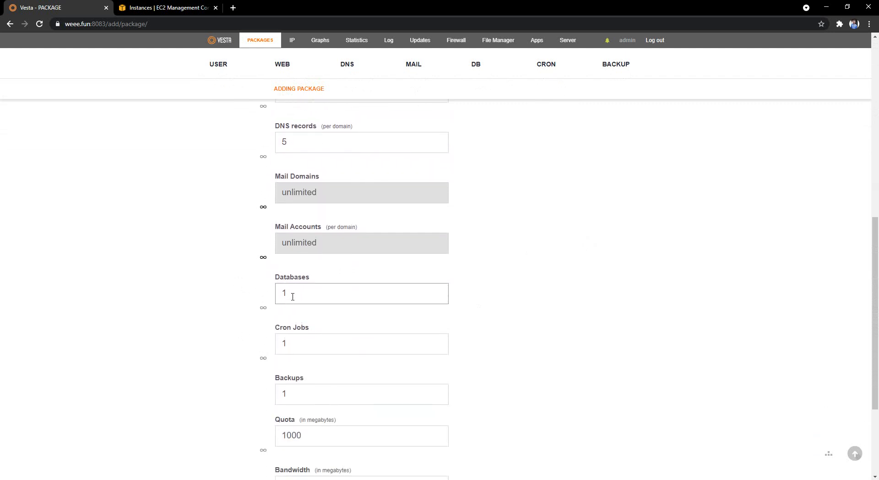
click(264, 307)
scroll(265, 311, down, 2)
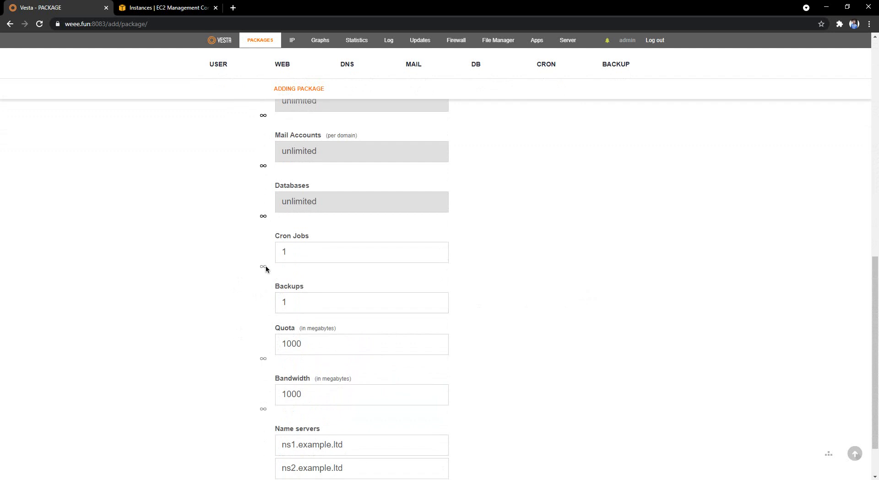
key(Tab)
text(5)
Set the Bandwidth limit to 10000 MB.
scroll(263, 361, down, 1)
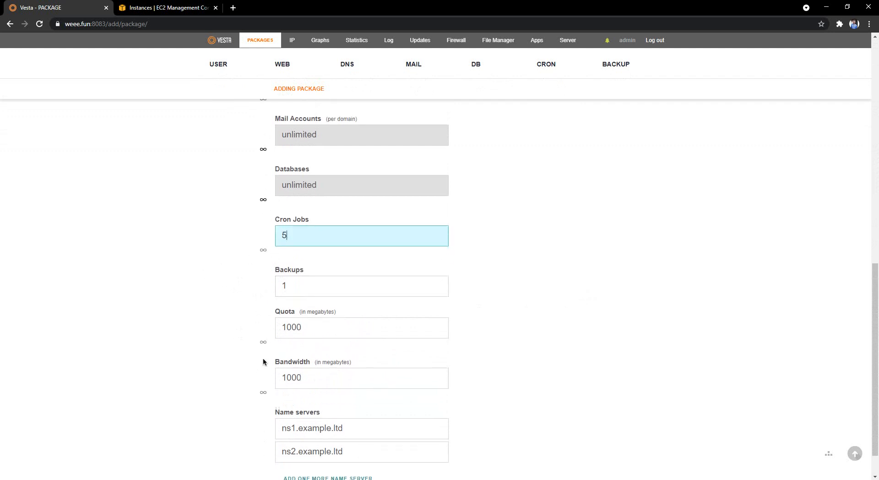
scroll(263, 362, down, 1)
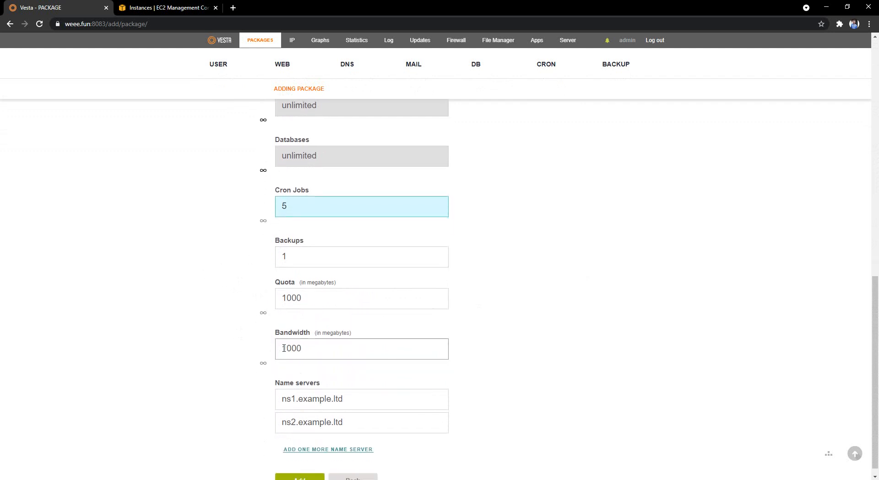
double_click(290, 347)
click(290, 348)
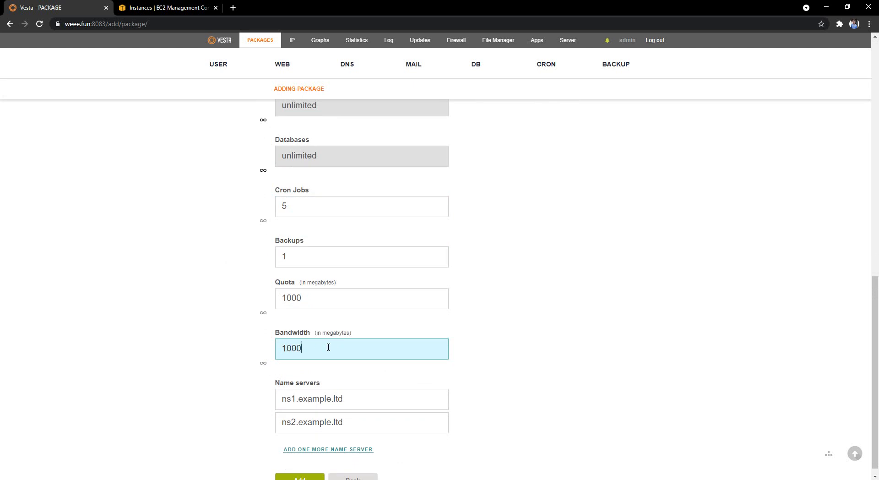
text(0)
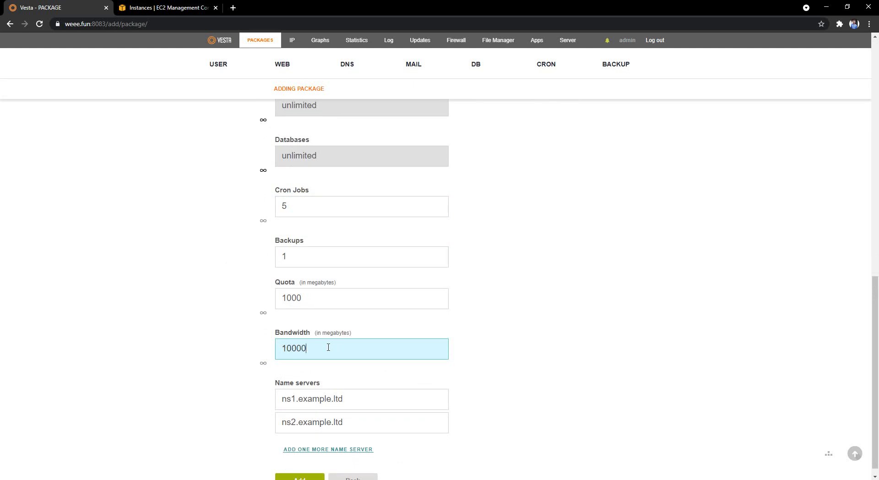
Change the name servers to ns1.weee.fun and ns2.weee.fun.
double_click(311, 405)
drag(311, 405, 498, 395)
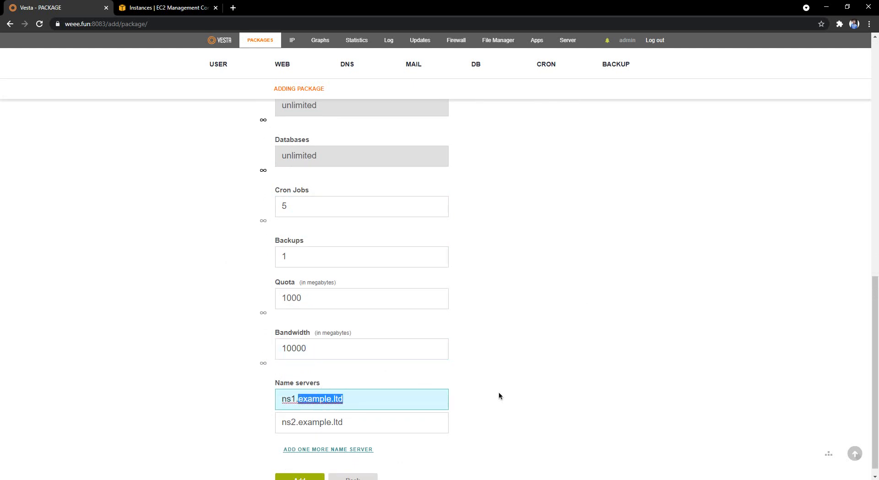
text(weee.fun)
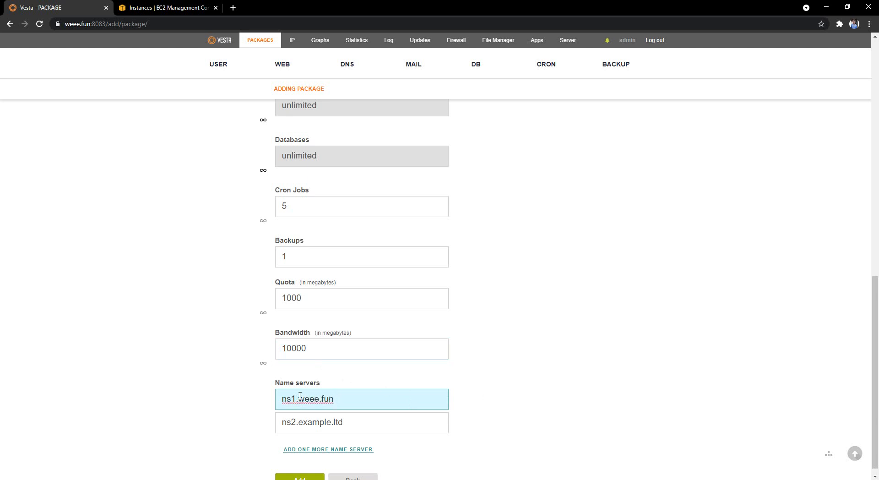
drag(299, 398, 413, 390)
key(ctrl+c)
drag(299, 422, 402, 412)
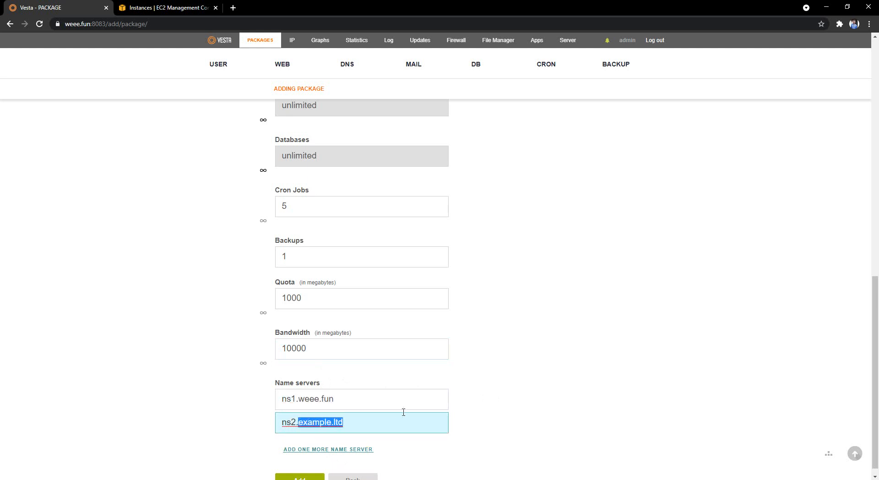
key(ctrl+v)
scroll(371, 453, down, 1)
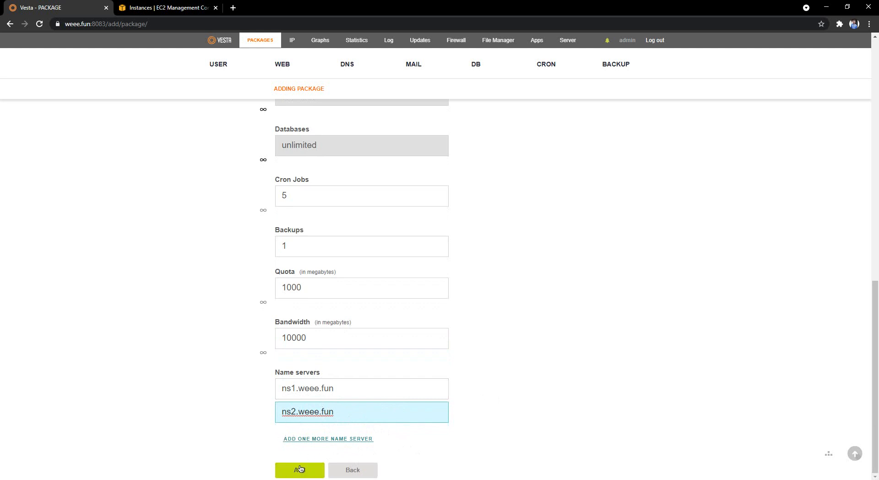
scroll(294, 339, up, 9)
scroll(295, 345, down, 9)
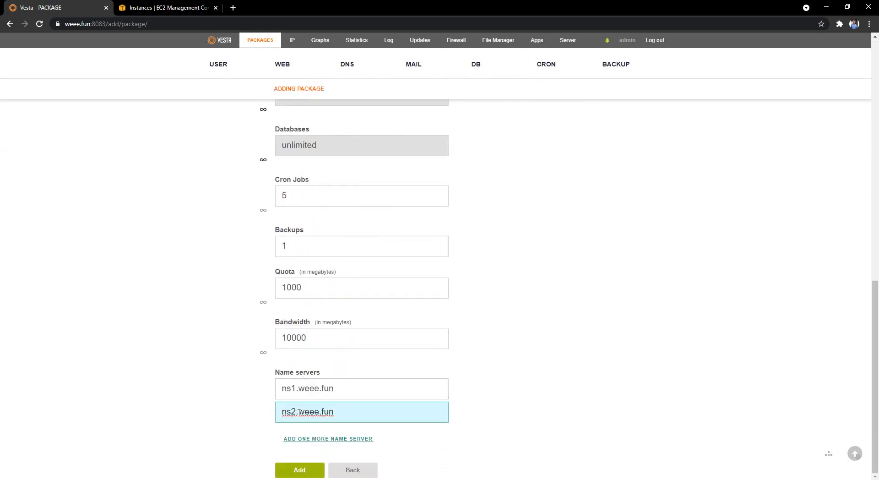
Save youtube_package and start a new user with the username youtube.
click(303, 470)
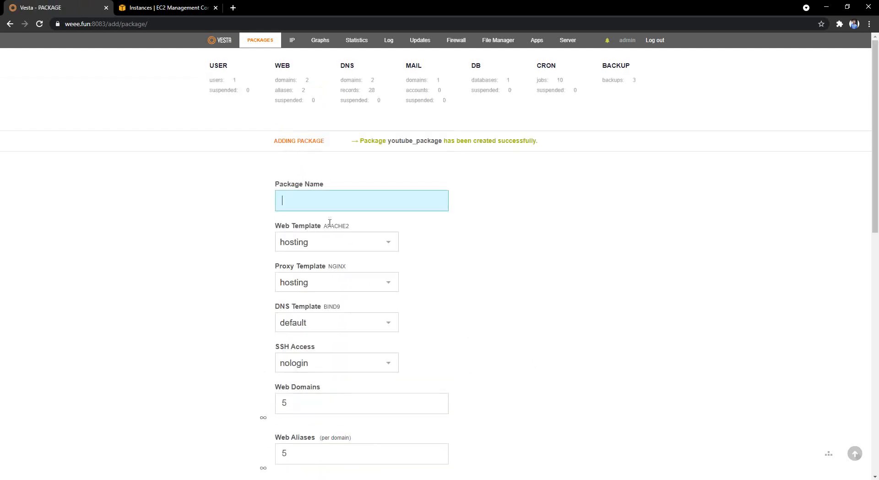
click(235, 90)
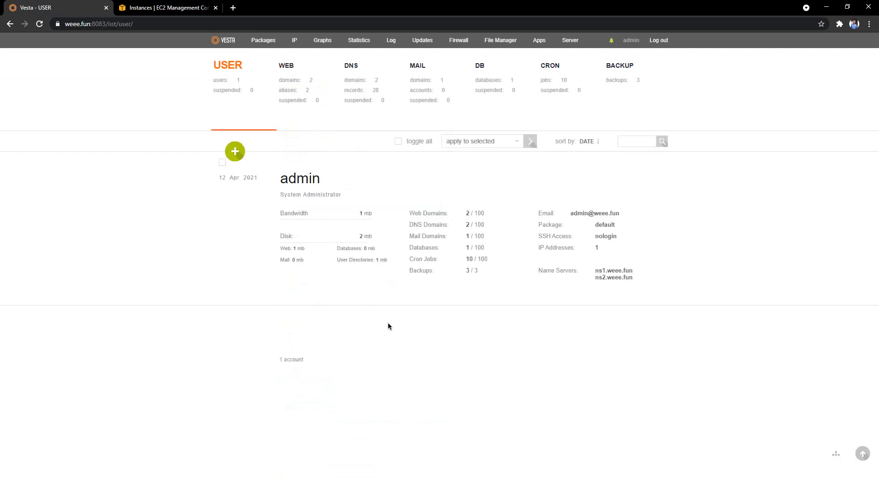
click(235, 151)
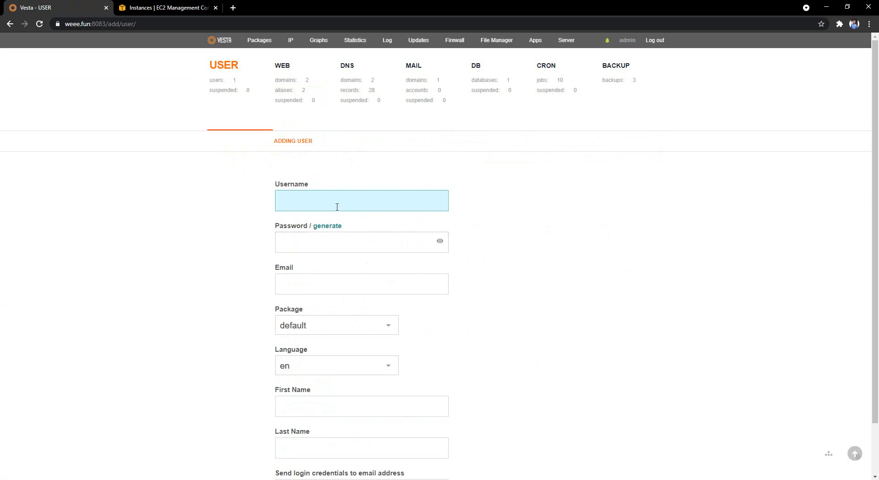
text(youtube)
Enter the new user's password and e-mail address.
click(403, 241)
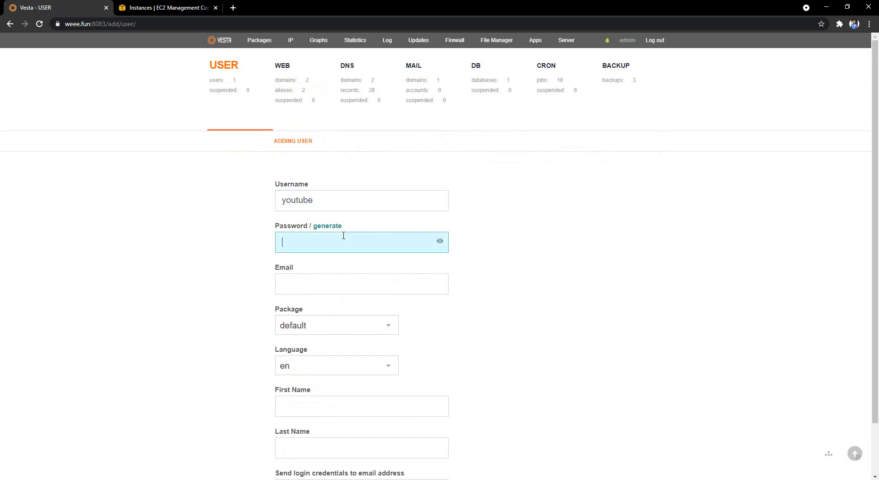
click(334, 278)
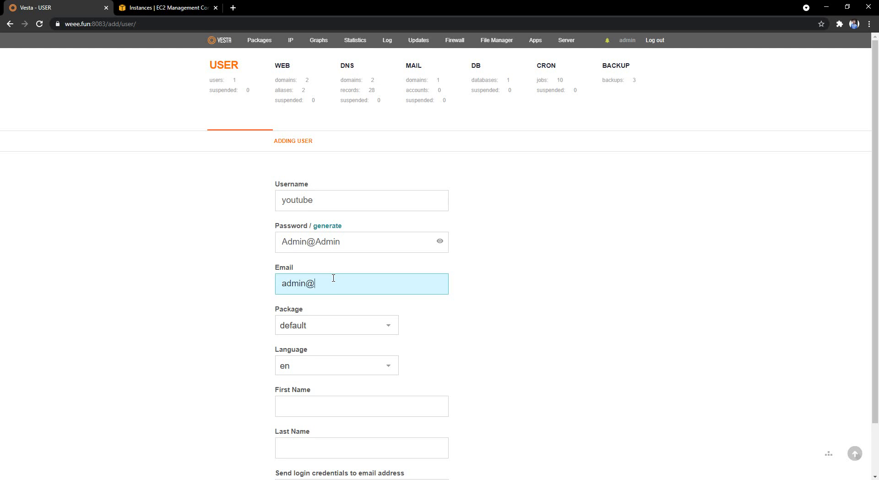
Assign youtube_package, fill in the first and last name, and add the user.
scroll(335, 286, down, 2)
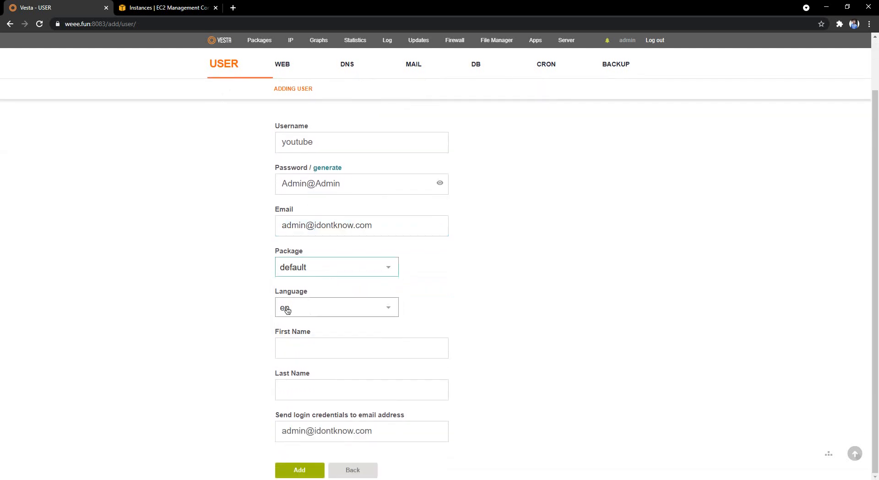
click(322, 268)
click(327, 284)
click(323, 344)
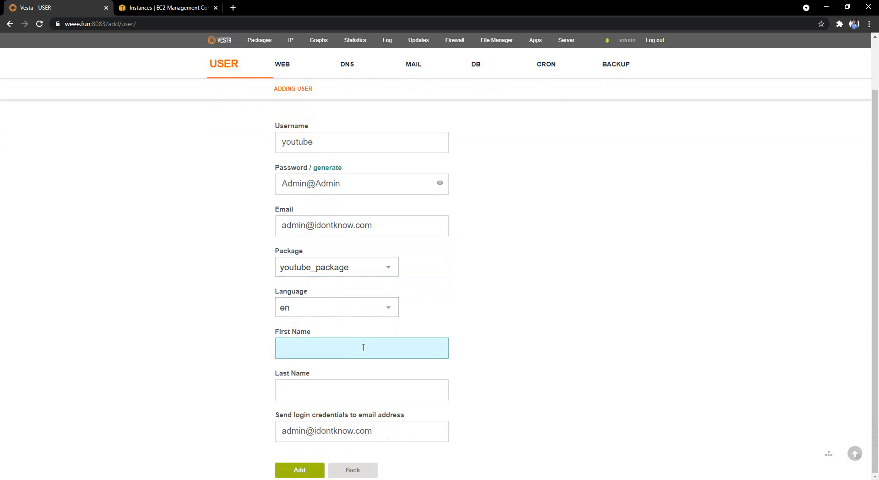
text(Your)
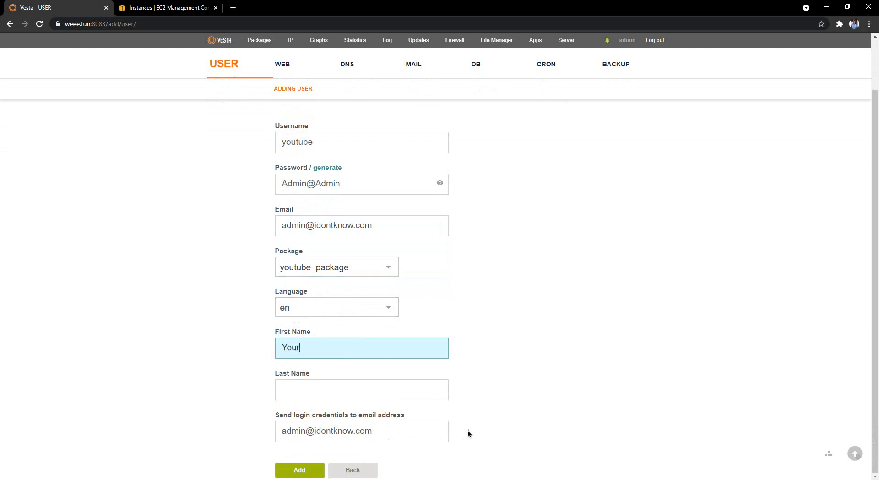
click(387, 389)
text(Tube)
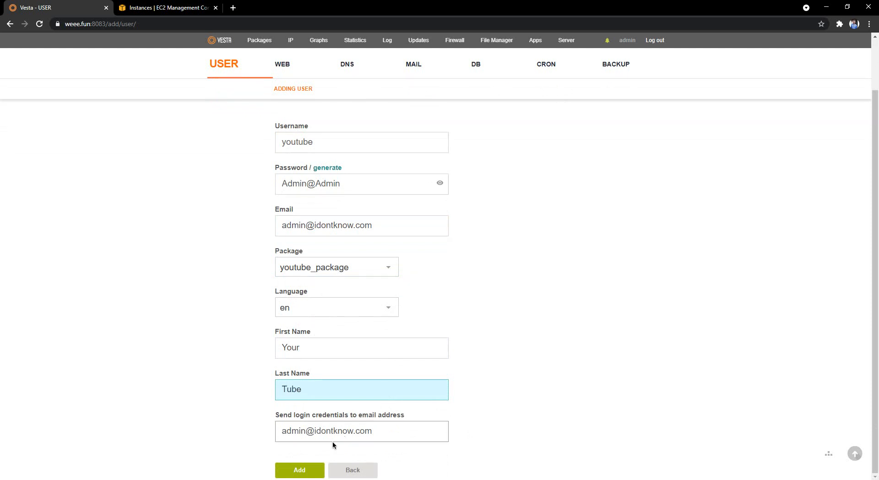
click(296, 470)
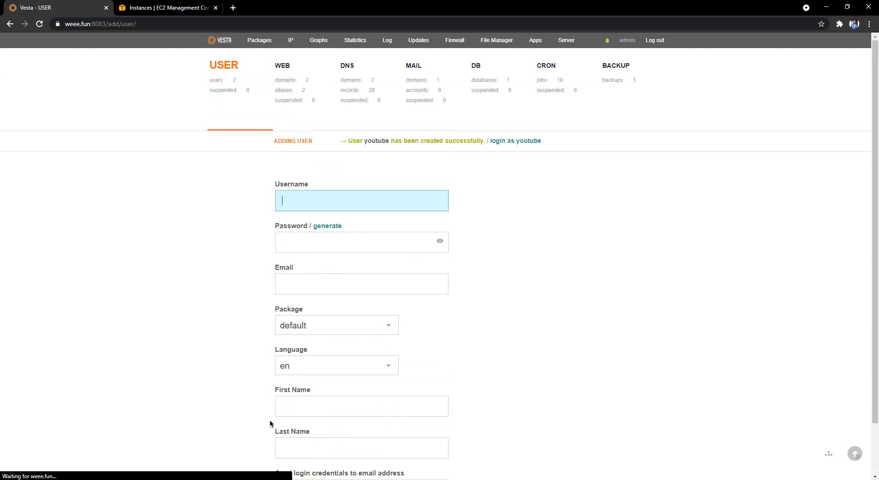
Check the new user in the user list, then the server IPs and usage graphs.
click(243, 103)
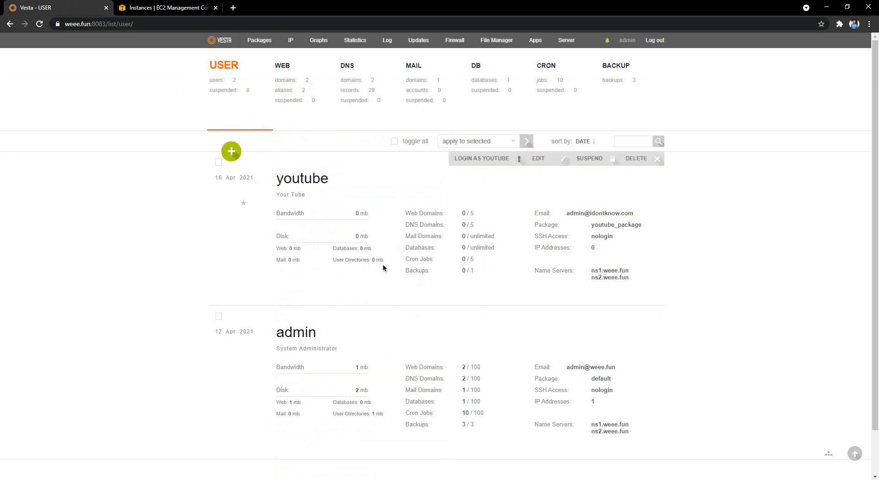
click(290, 40)
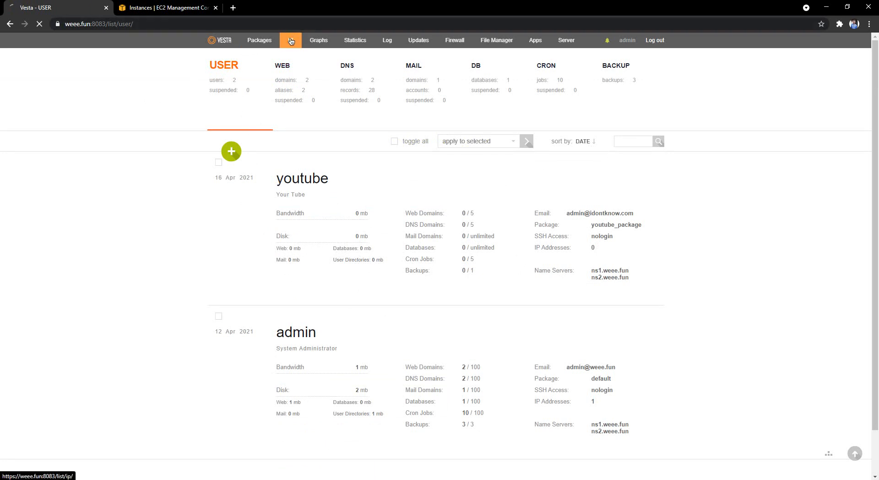
drag(281, 178, 475, 169)
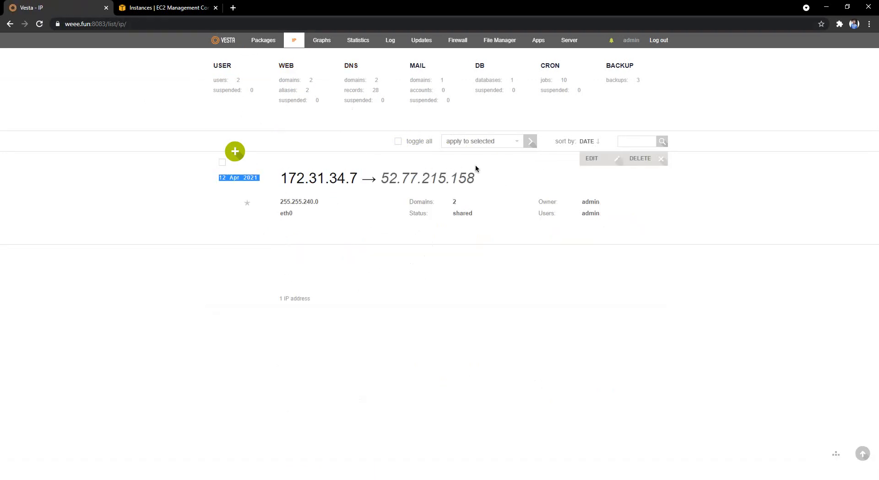
click(322, 40)
scroll(364, 257, down, 4)
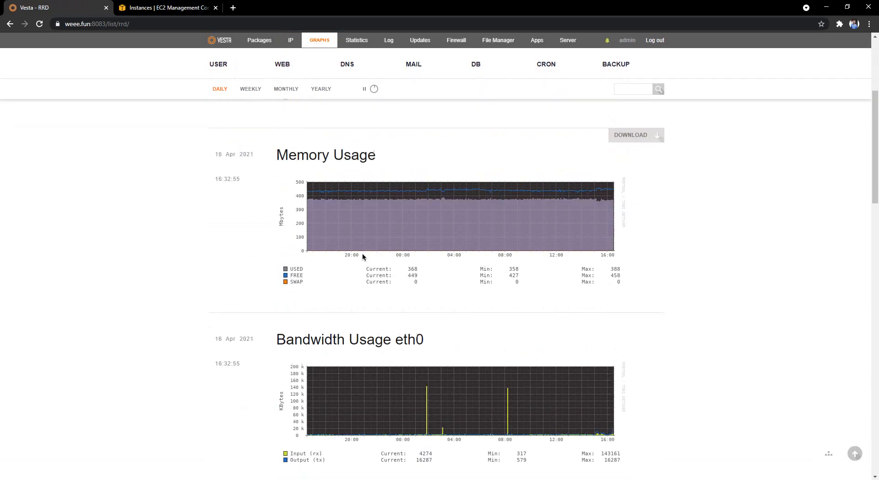
scroll(362, 256, up, 5)
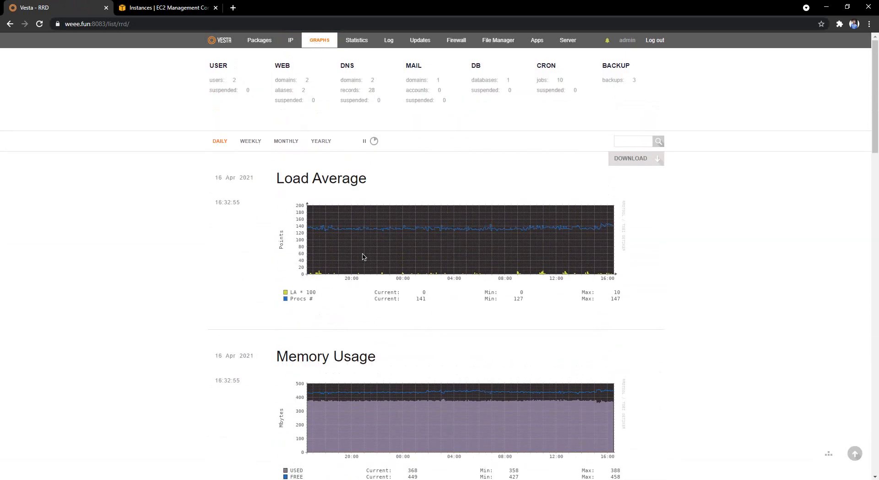
scroll(363, 256, down, 10)
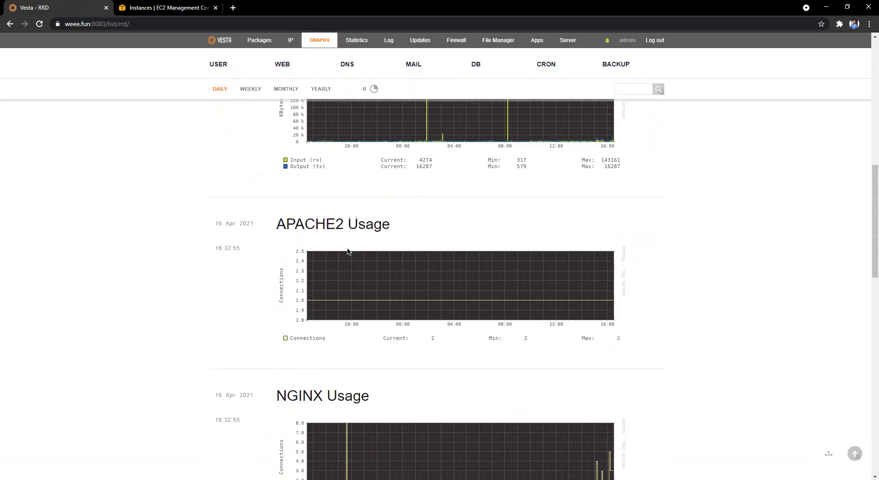
scroll(326, 281, down, 5)
scroll(321, 184, up, 8)
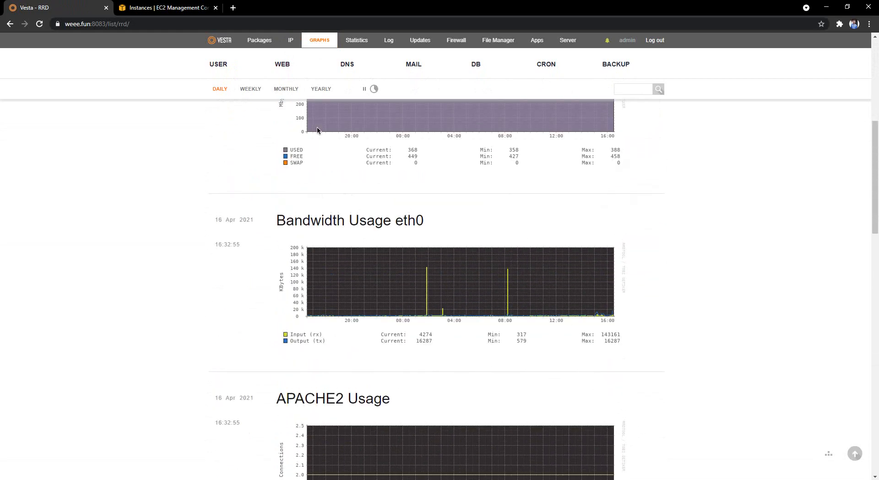
Look through the monthly statistics, the activity log and the package updates list.
click(360, 40)
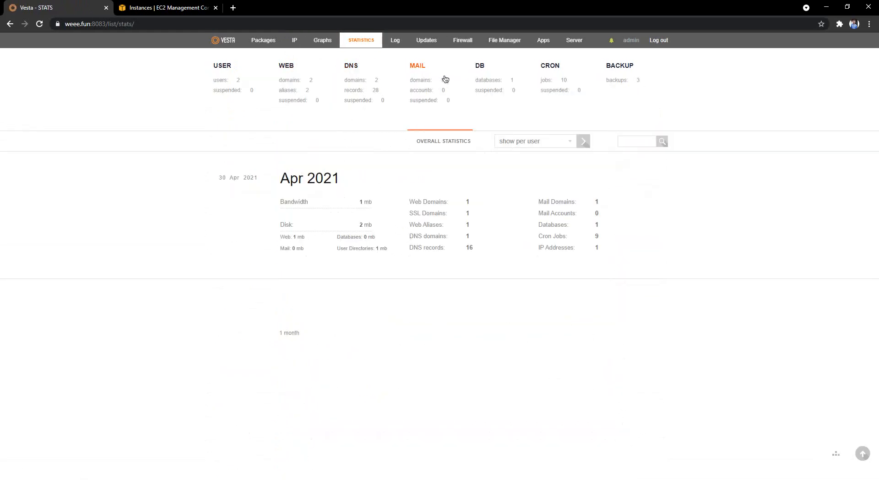
click(394, 39)
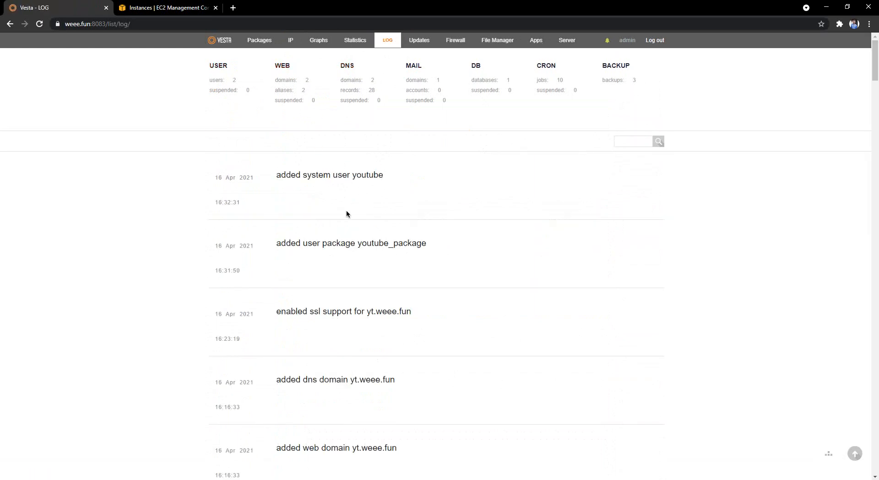
scroll(346, 213, down, 3)
scroll(343, 233, up, 3)
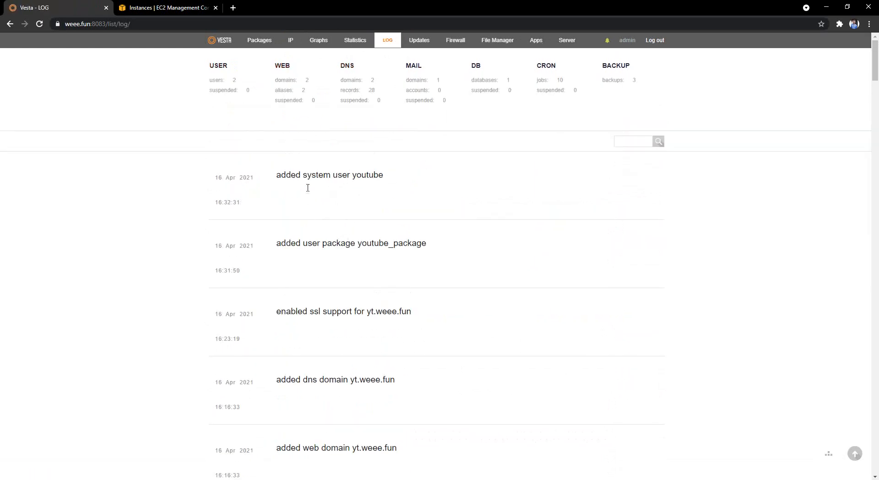
click(420, 42)
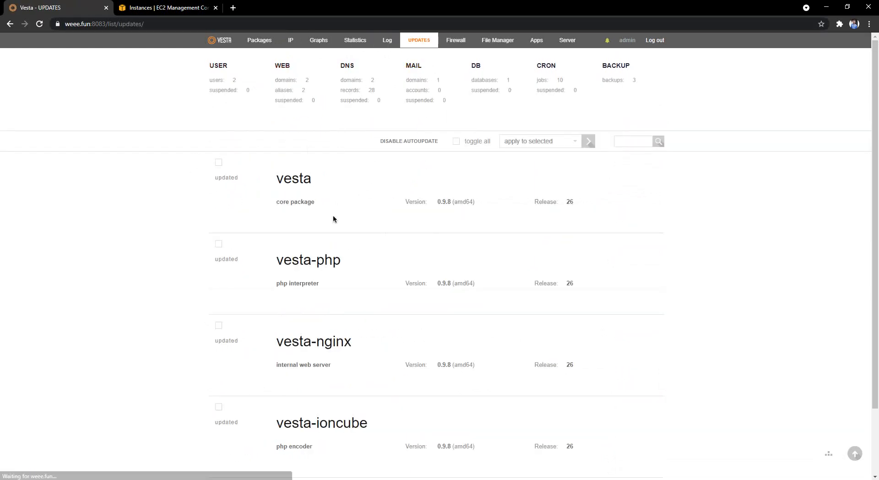
scroll(321, 238, down, 2)
scroll(309, 251, up, 2)
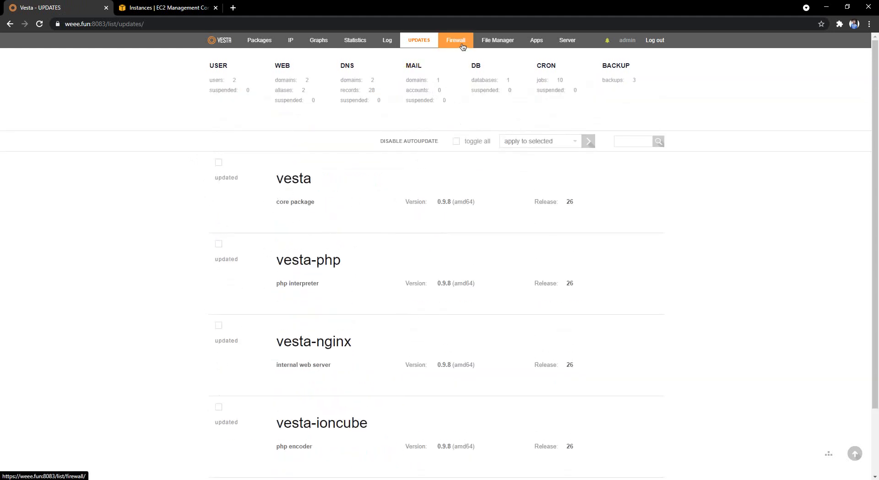
click(533, 41)
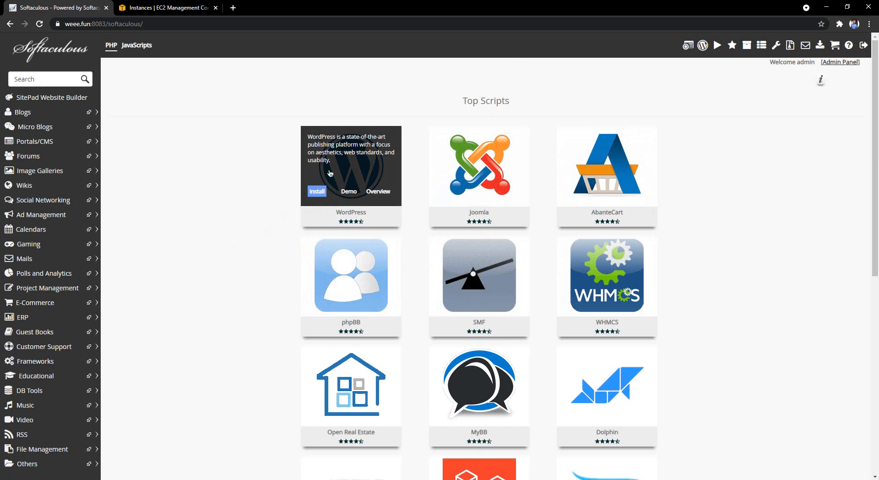
click(357, 183)
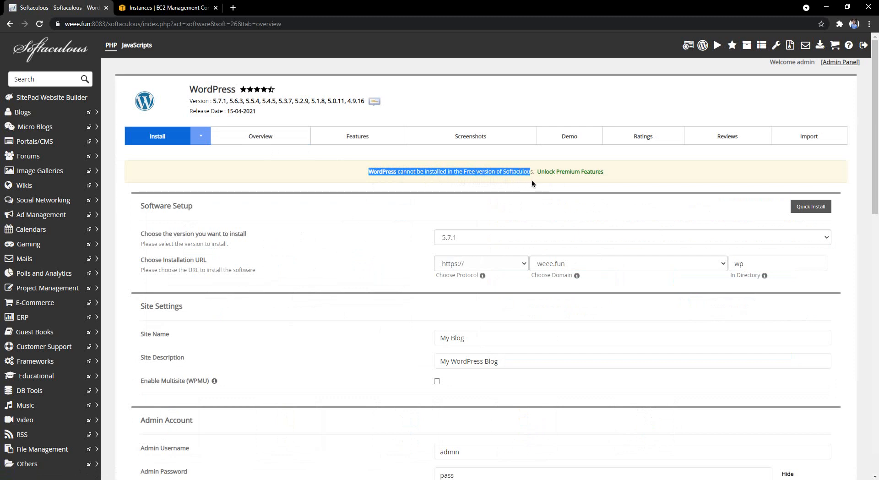
drag(532, 180, 658, 194)
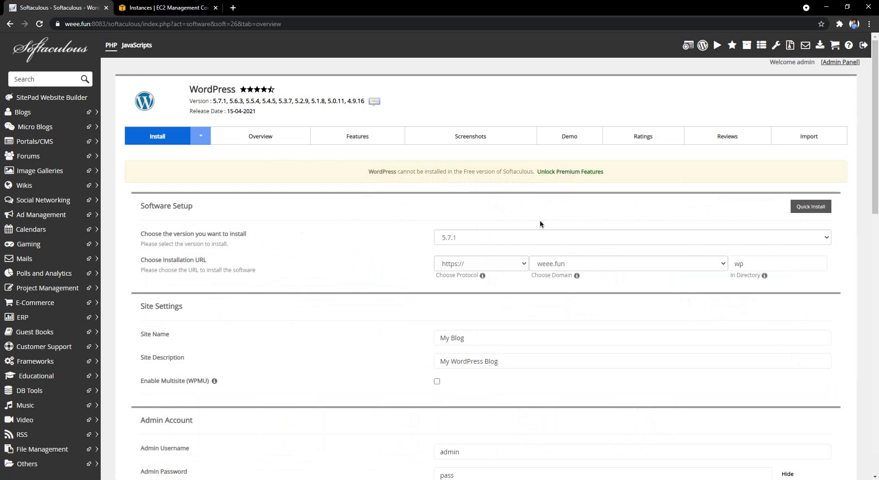
scroll(365, 276, down, 6)
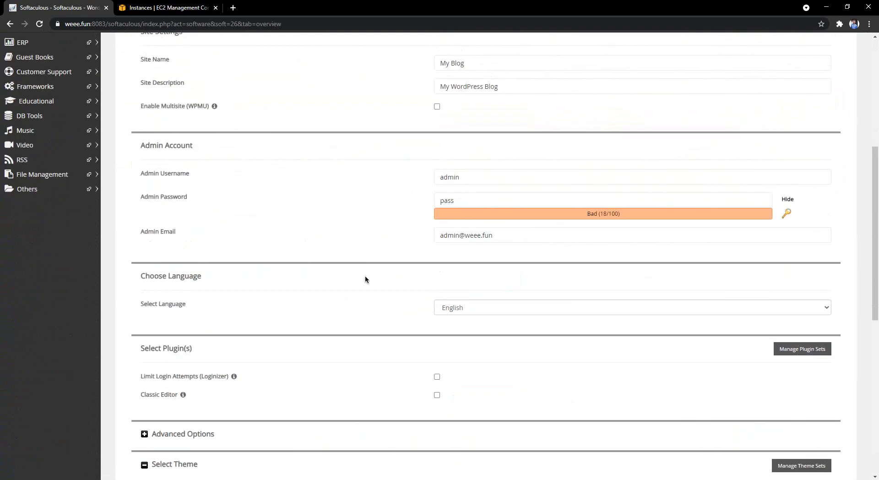
scroll(364, 276, up, 5)
scroll(365, 276, down, 6)
scroll(365, 275, up, 7)
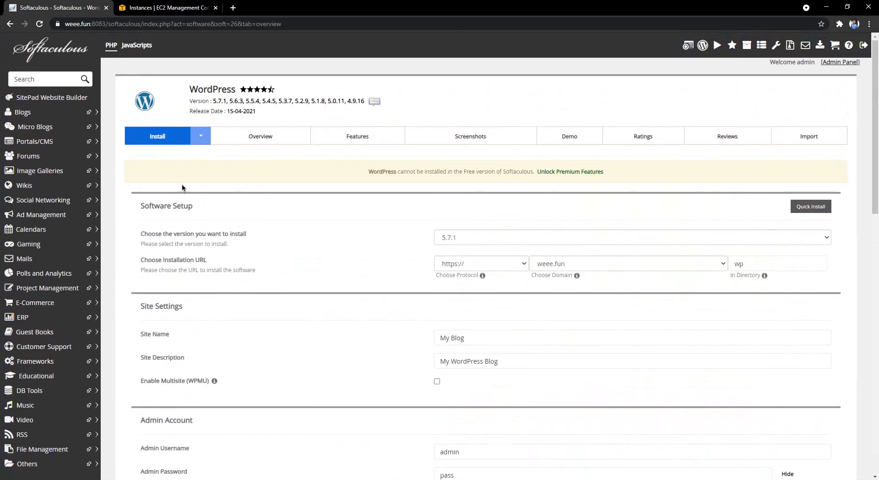
click(10, 24)
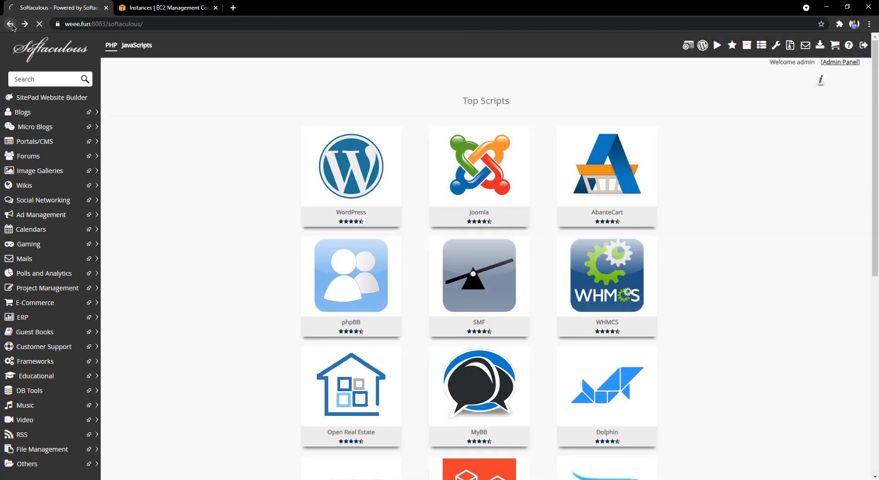
click(10, 24)
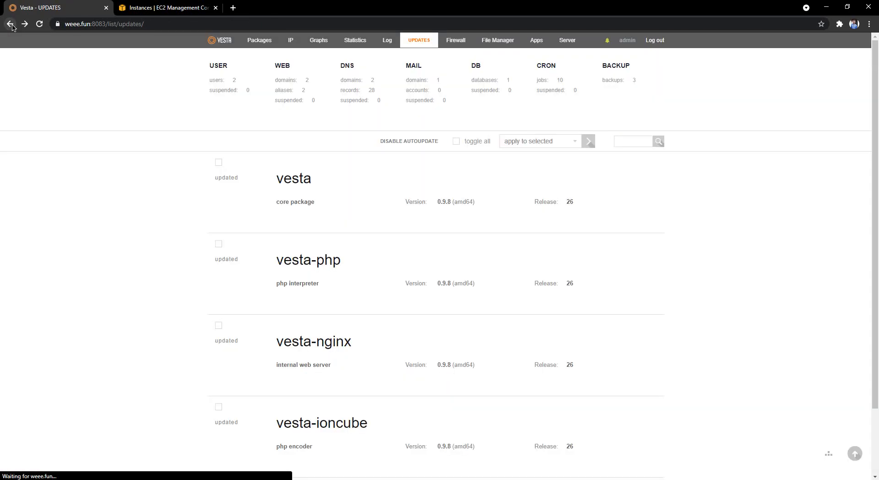
Step through the USER, WEB, DNS and MAIL lists in turn.
click(233, 100)
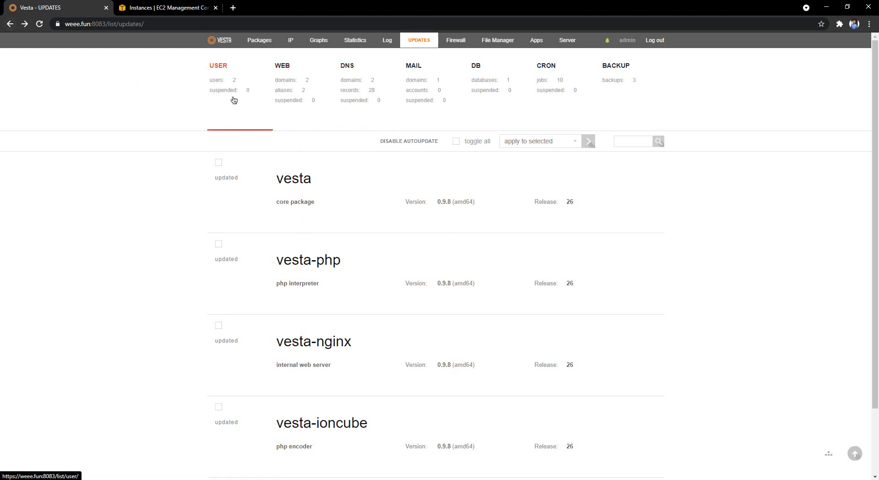
click(290, 97)
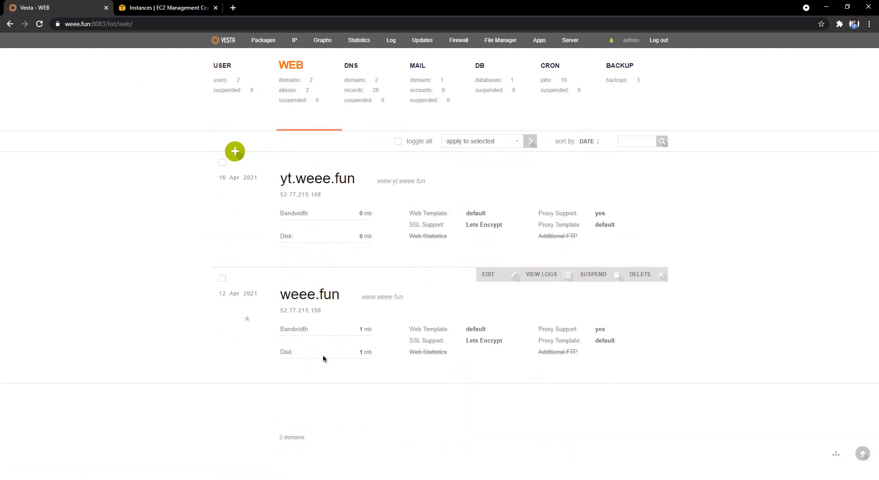
click(369, 79)
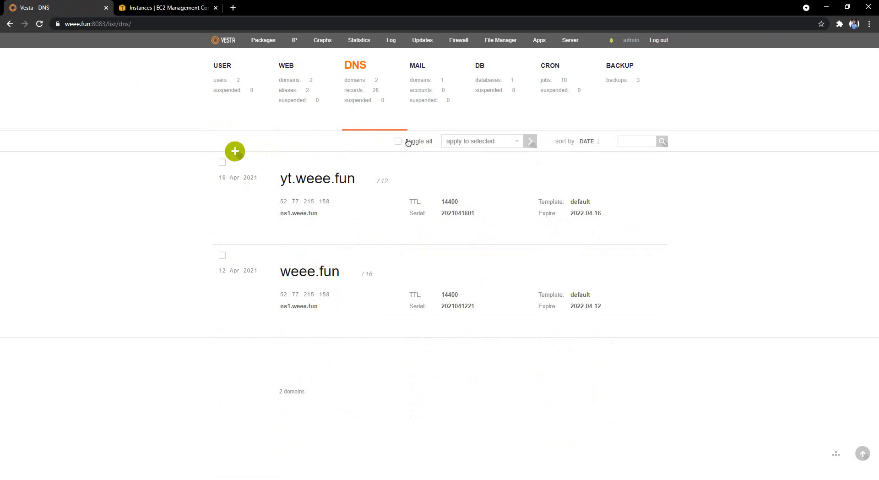
click(423, 100)
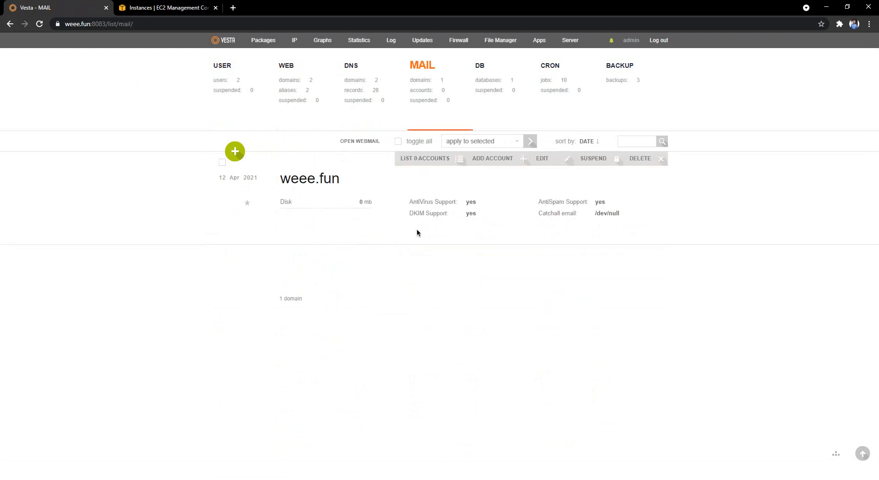
Start a mail account named admin and inspect its username and IMAP/SMTP preview.
click(506, 159)
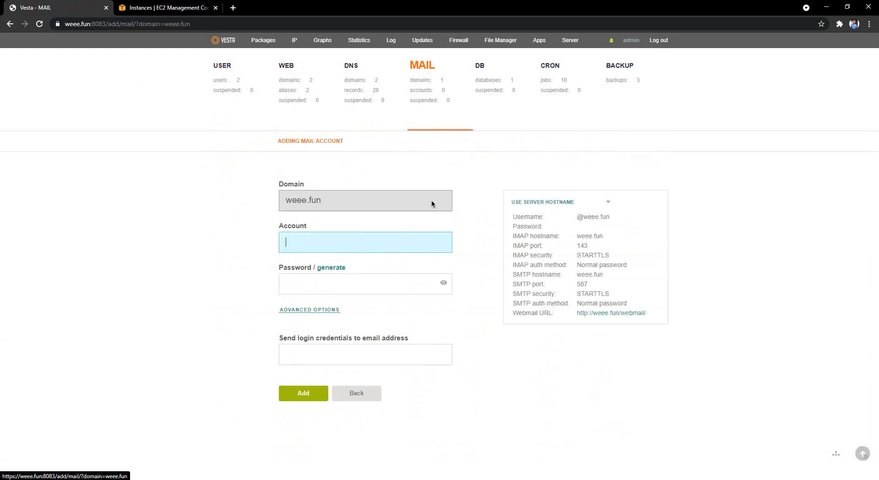
text(admin)
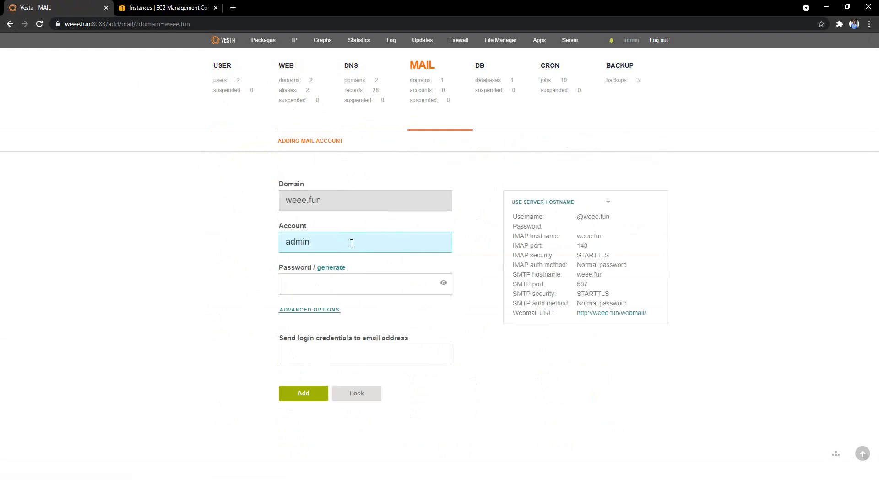
click(86, 288)
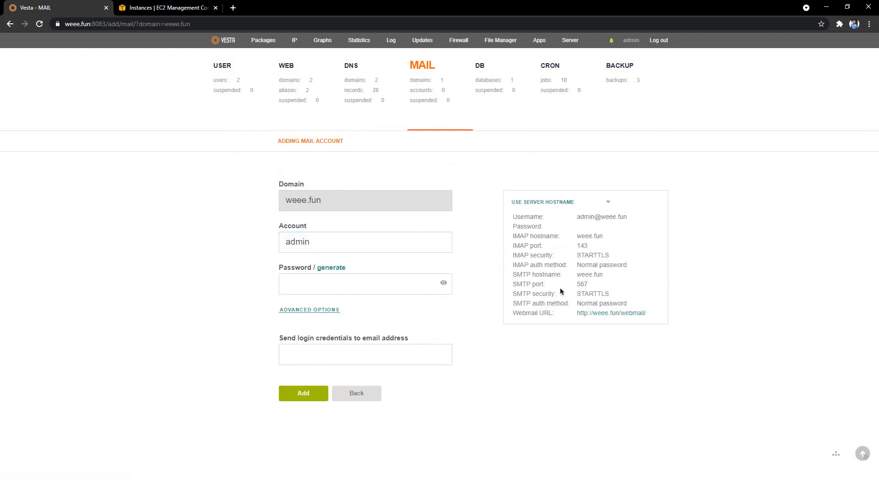
drag(576, 217, 643, 222)
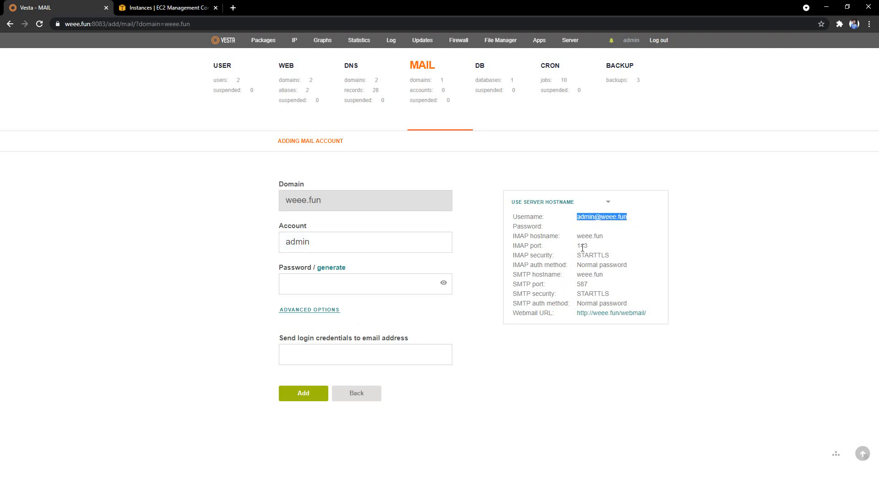
drag(579, 236, 630, 304)
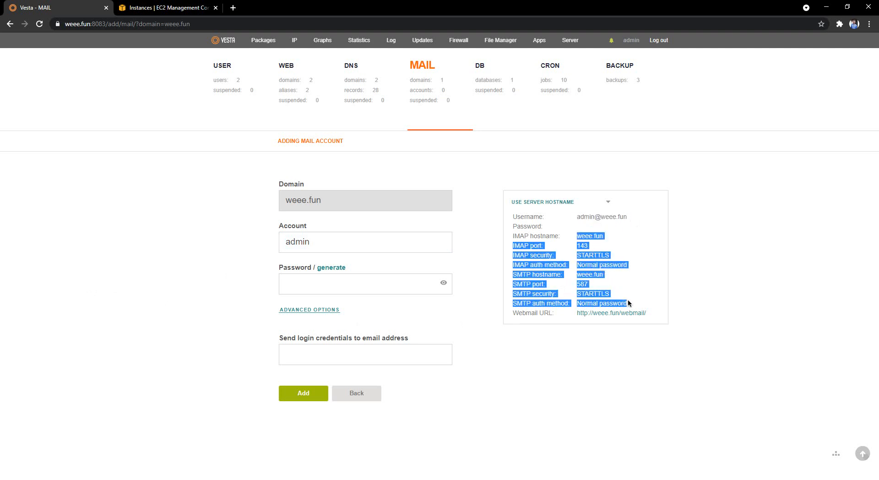
click(641, 354)
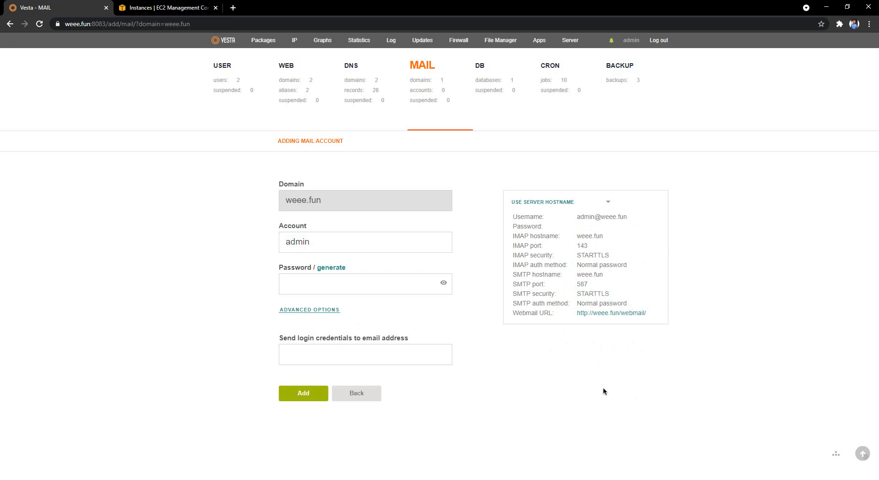
Glance at the EC2 tab, note SMTP port 587, then open the mail and database lists.
click(138, 8)
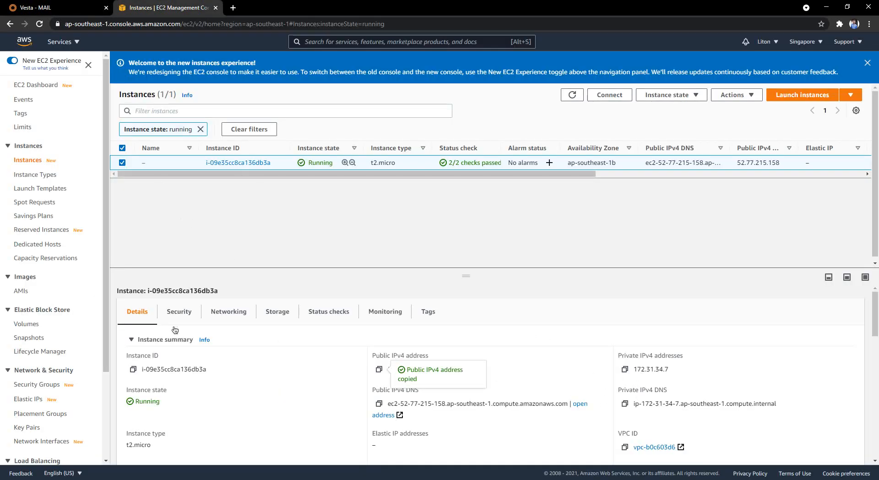
scroll(175, 329, down, 3)
click(55, 8)
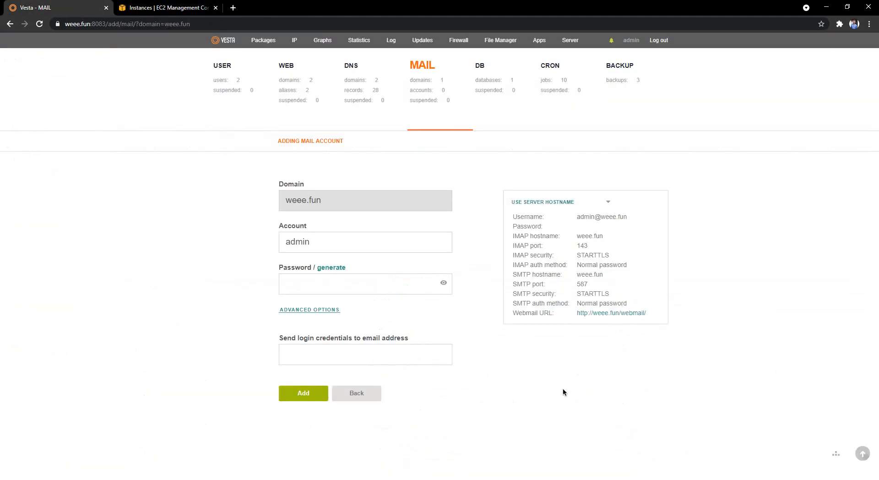
double_click(583, 284)
click(470, 94)
click(489, 87)
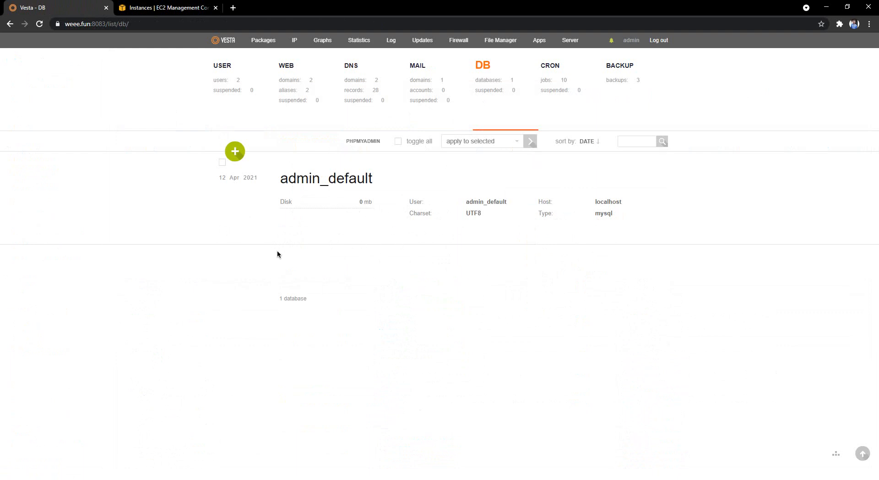
Load weee.fun/phpmyadmin in a new browser tab, then return to the VestaCP tab.
click(90, 24)
click(233, 7)
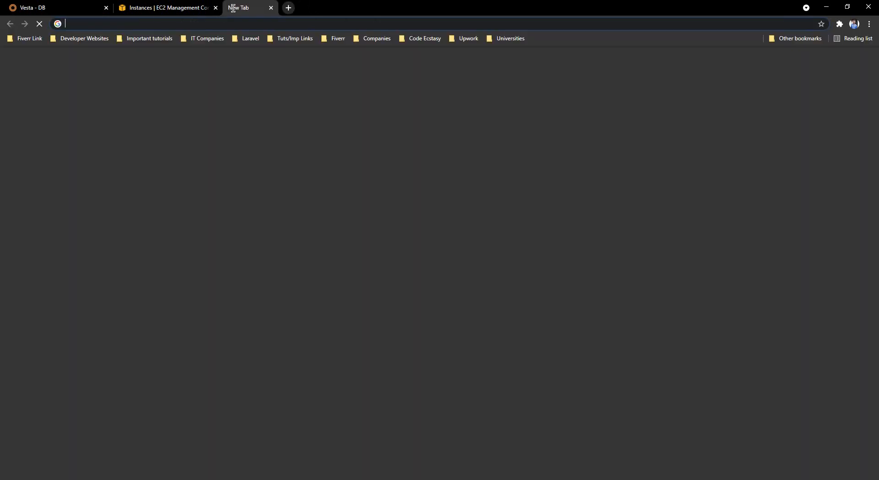
text(https://weee.fun/)
text(phpmya)
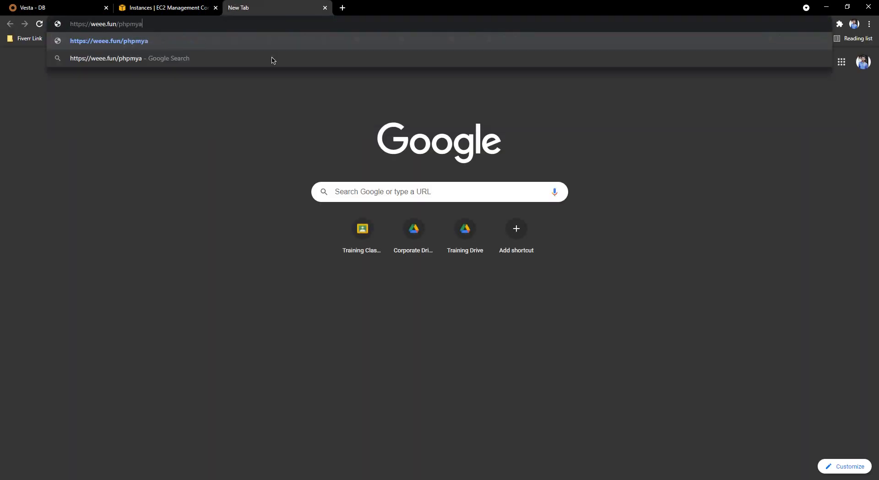
text(dmin)
key(Return)
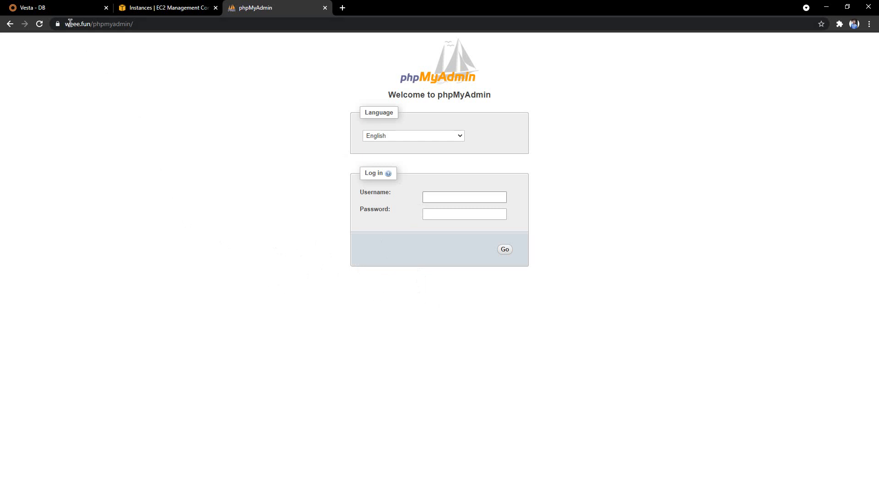
click(69, 8)
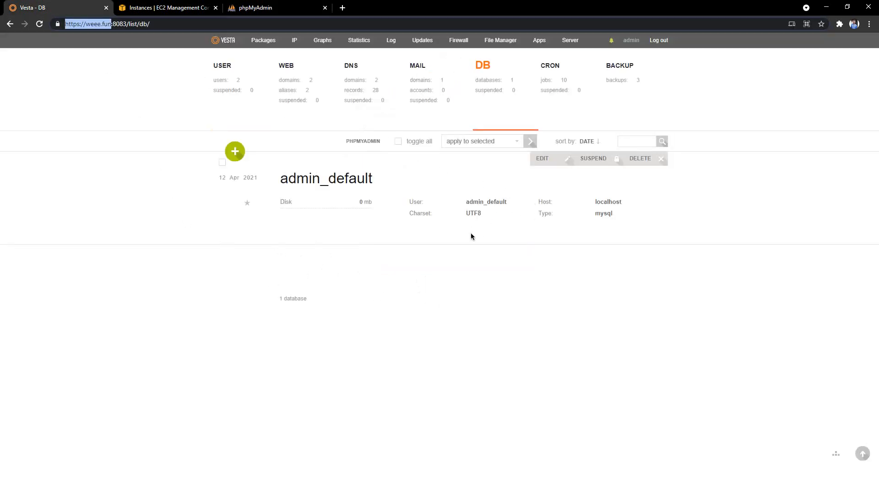
click(547, 79)
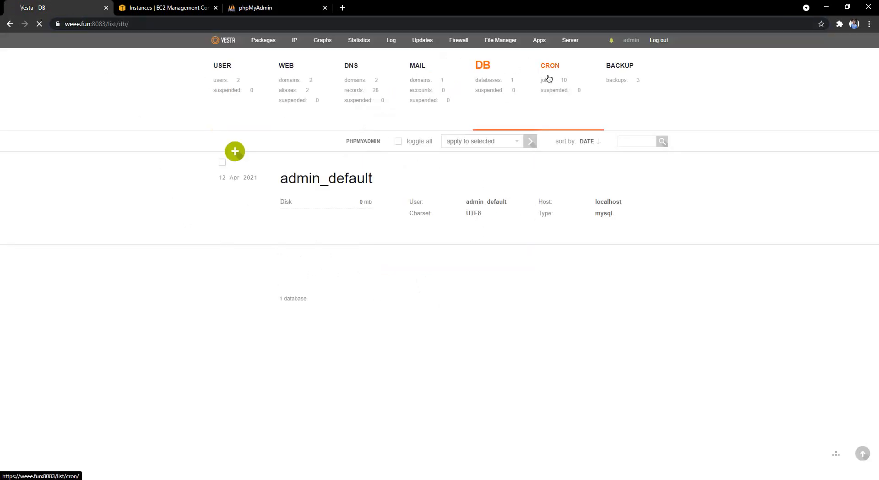
Scan the cron job list and walk through the Add Cron Job form's command and schedule fields.
scroll(290, 274, down, 10)
scroll(288, 298, up, 10)
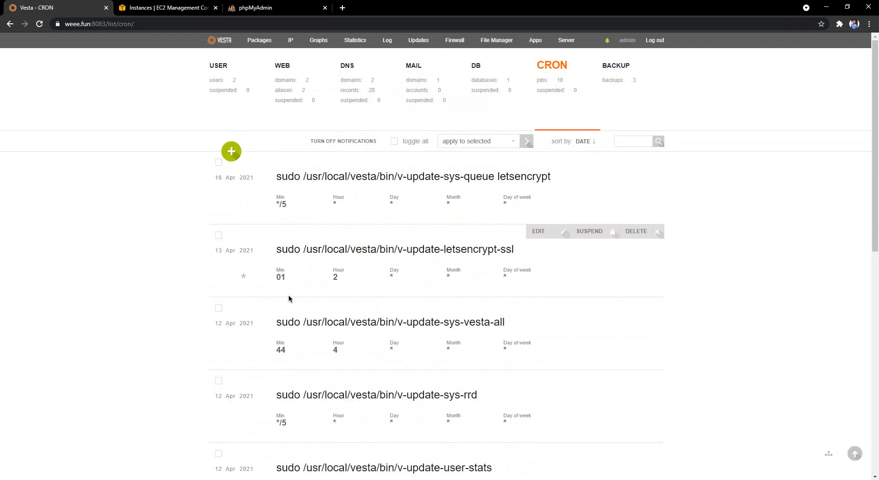
click(231, 151)
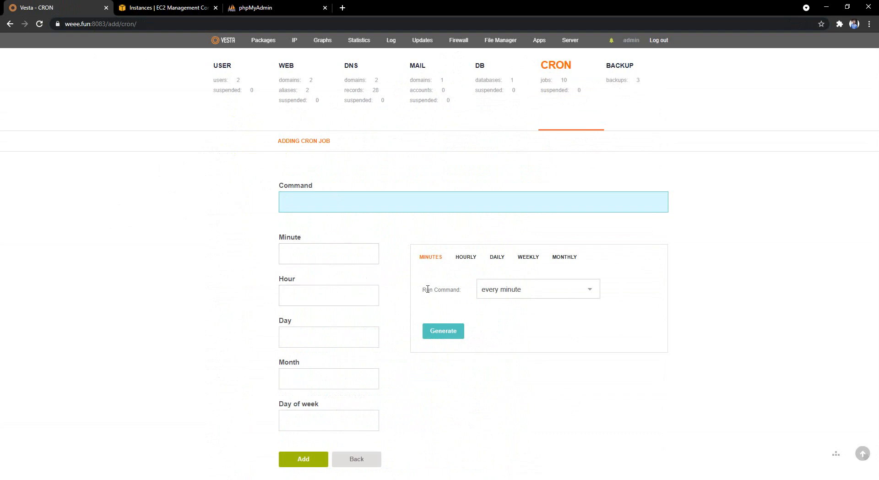
click(318, 258)
click(316, 293)
click(310, 330)
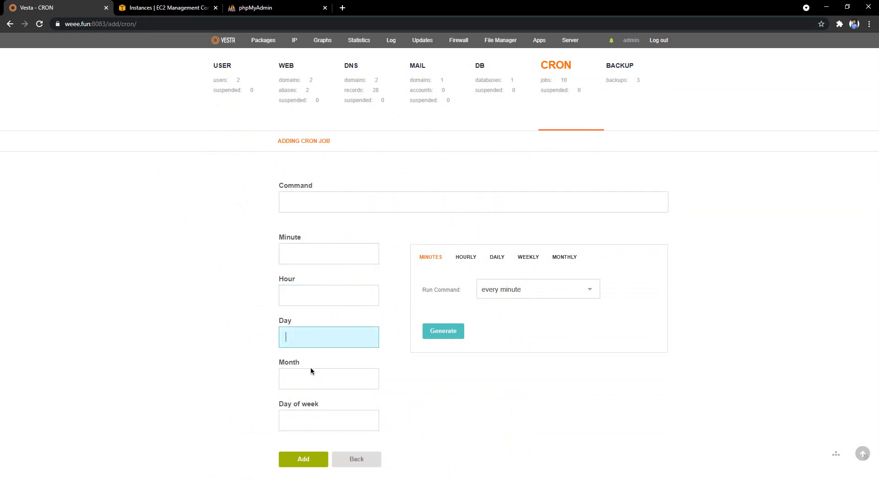
click(314, 374)
click(312, 410)
click(302, 376)
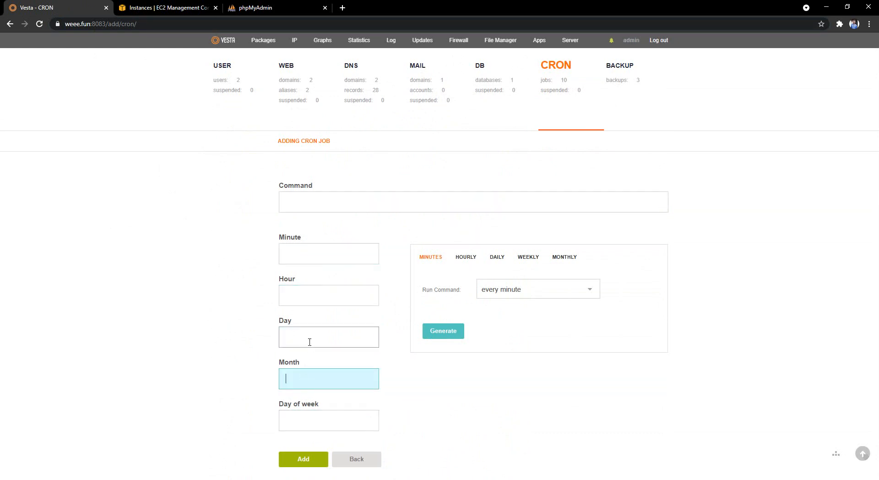
click(324, 207)
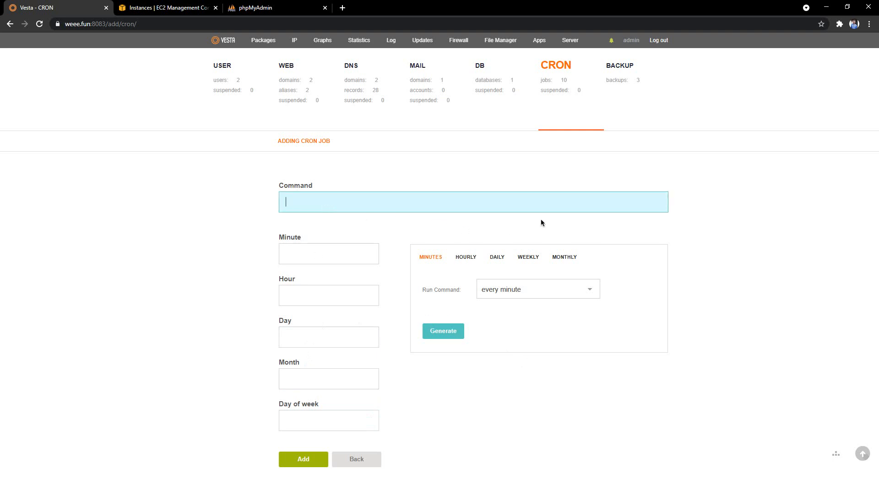
click(619, 112)
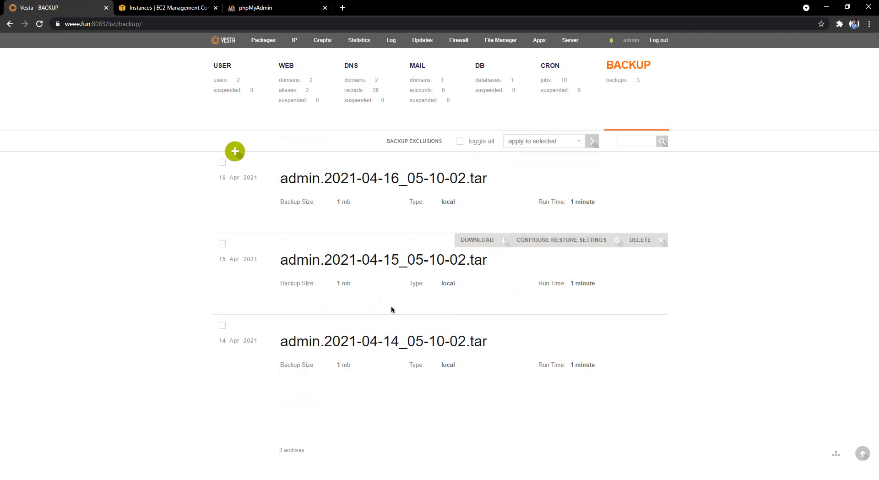
Log in as the new youtube user from the admin user list.
click(252, 116)
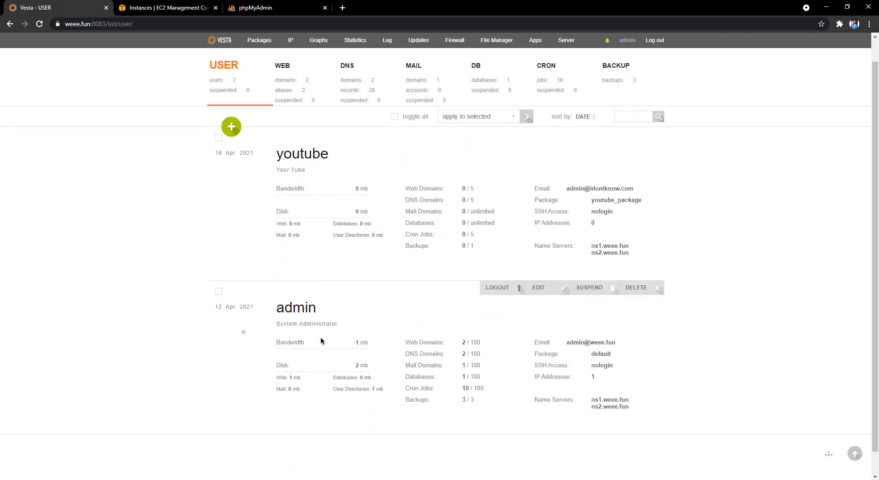
scroll(321, 340, down, 1)
scroll(336, 217, up, 2)
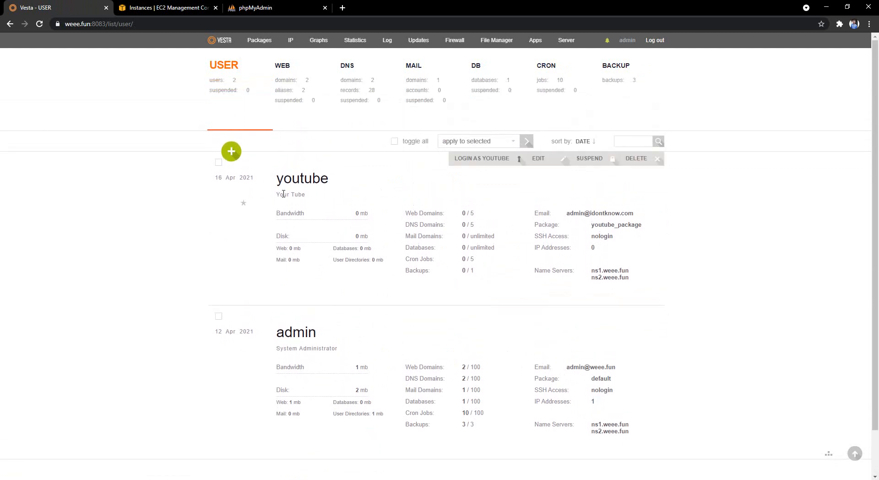
click(488, 161)
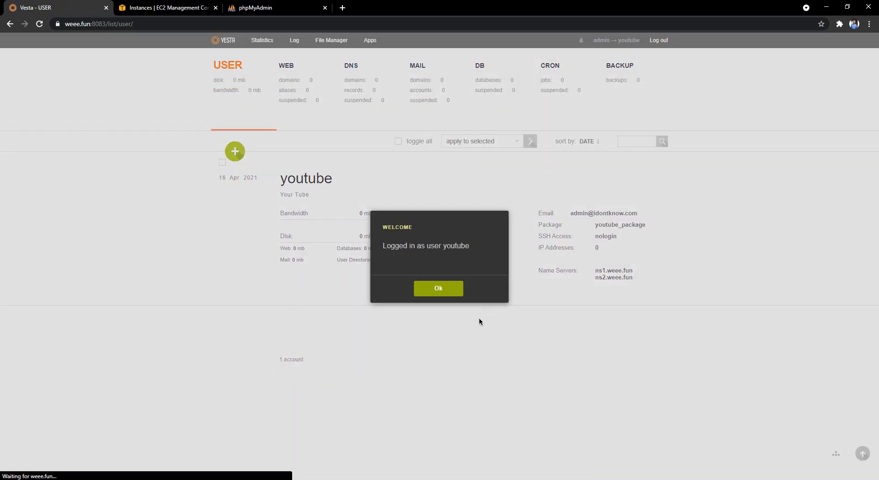
click(444, 291)
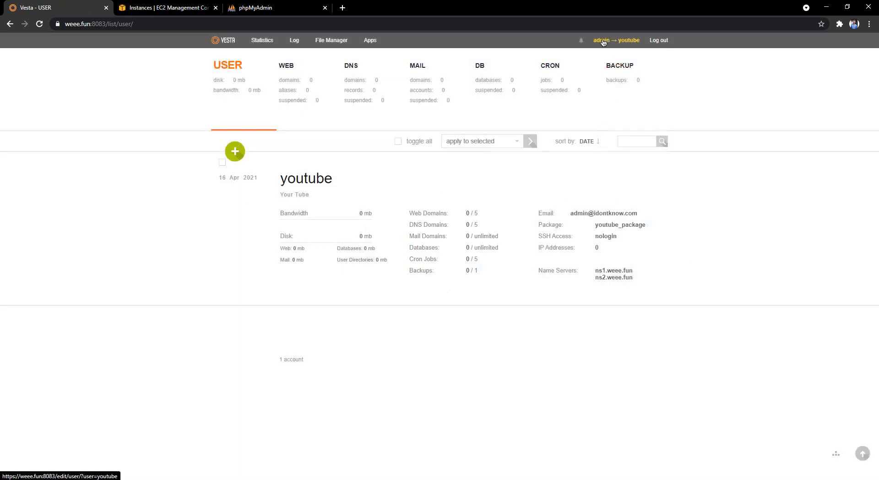
View youtube's empty WEB, DNS, MAIL, DB and CRON sections, then log out to admin.
click(299, 91)
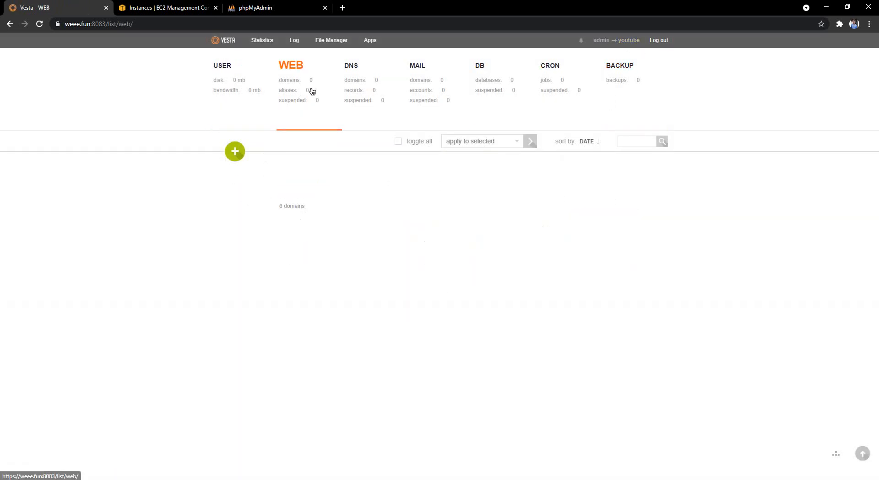
click(353, 89)
click(412, 95)
click(489, 98)
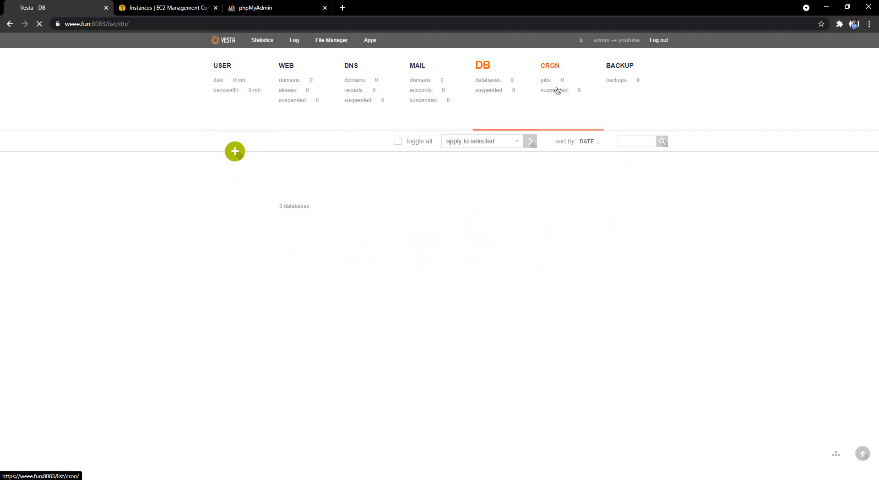
click(558, 90)
click(235, 90)
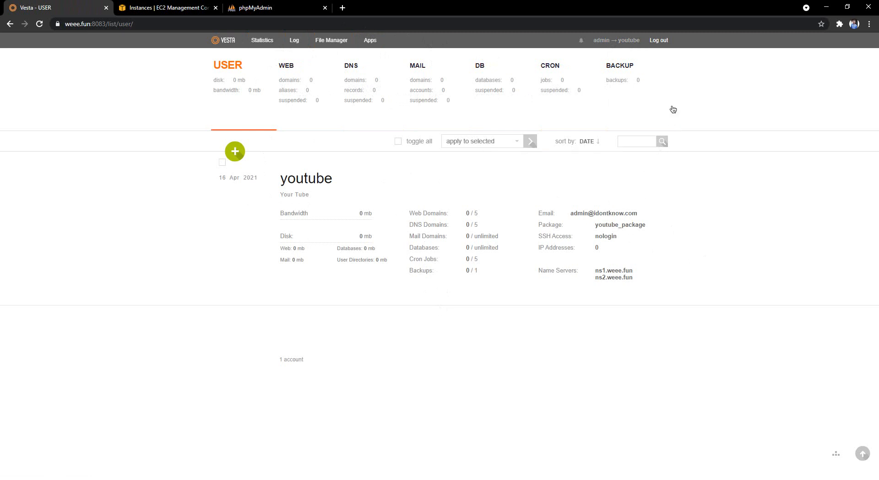
click(654, 42)
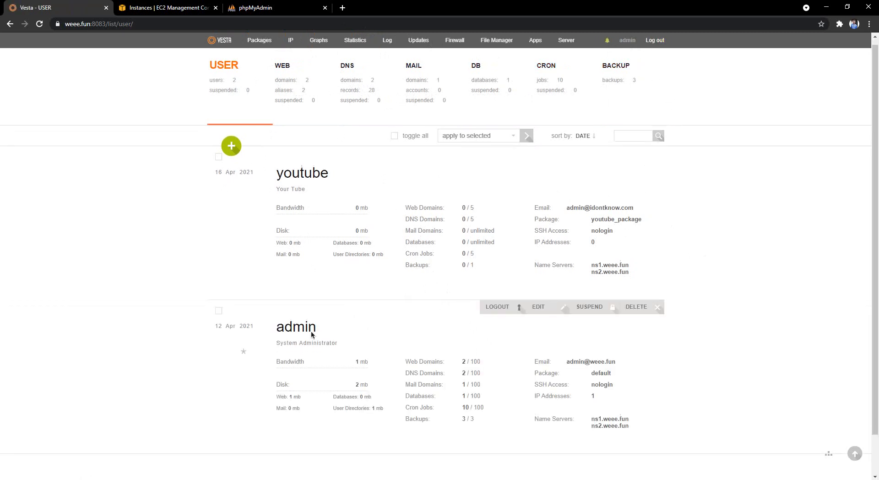